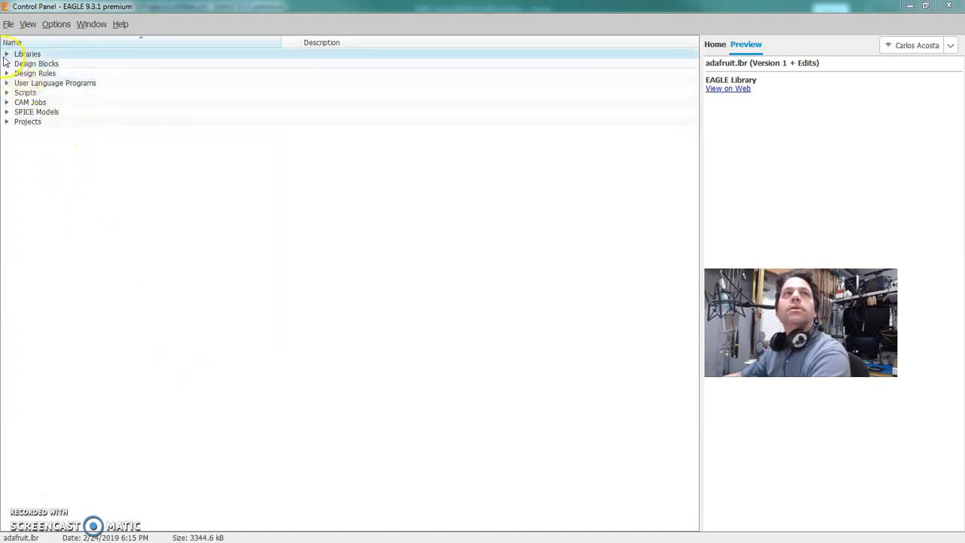
Step: Open the adafruit.lbr library from My Managed Libraries for editing
left_click(7, 55)
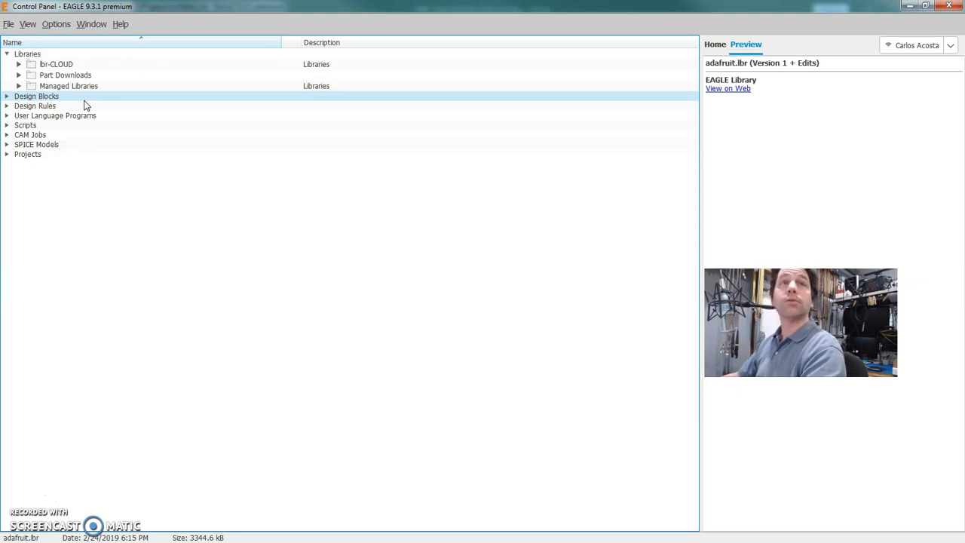
left_click(23, 87)
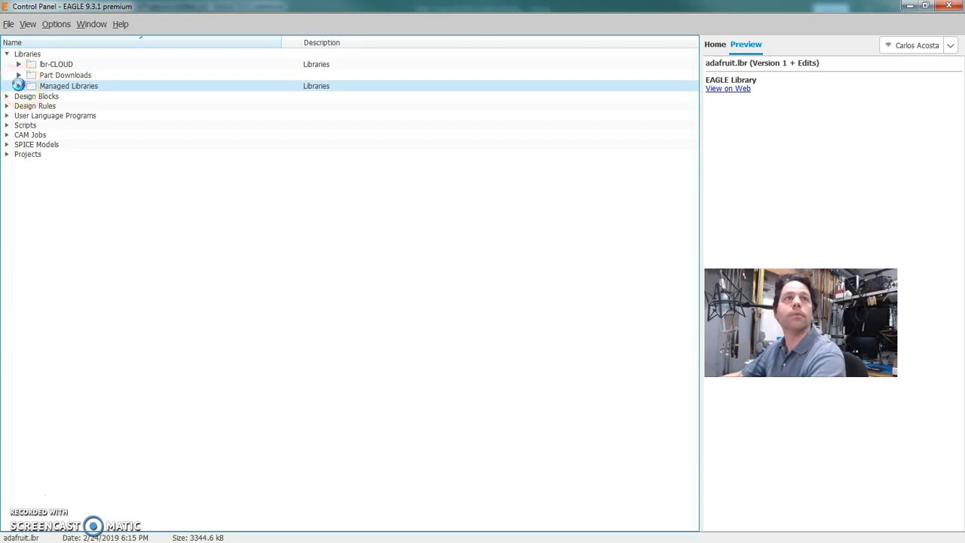
left_click(18, 85)
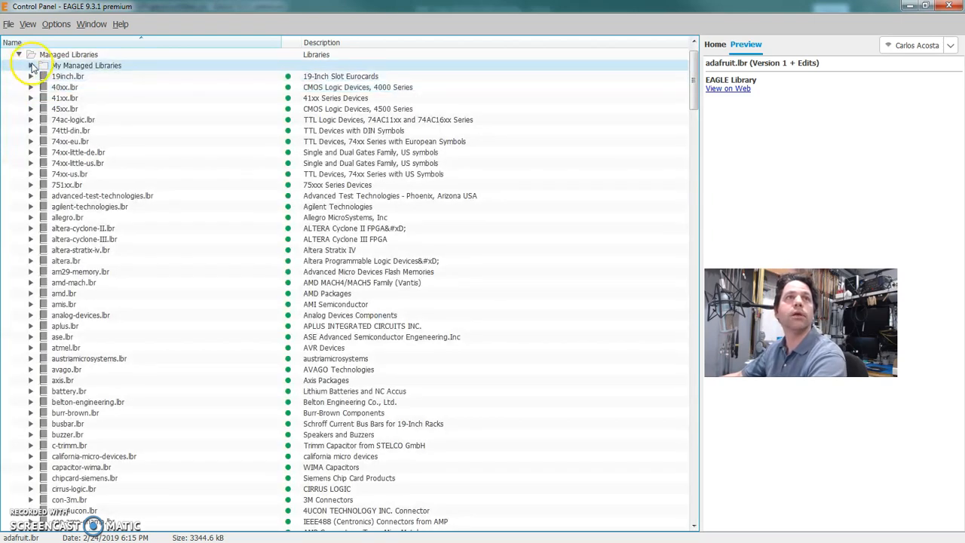
left_click(30, 65)
left_click(49, 113)
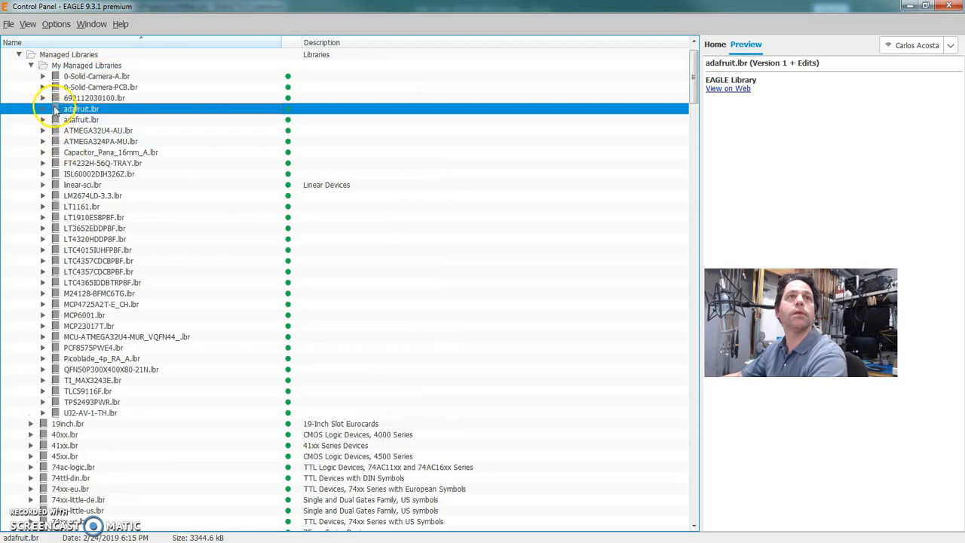
right_click(54, 111)
left_click(106, 113)
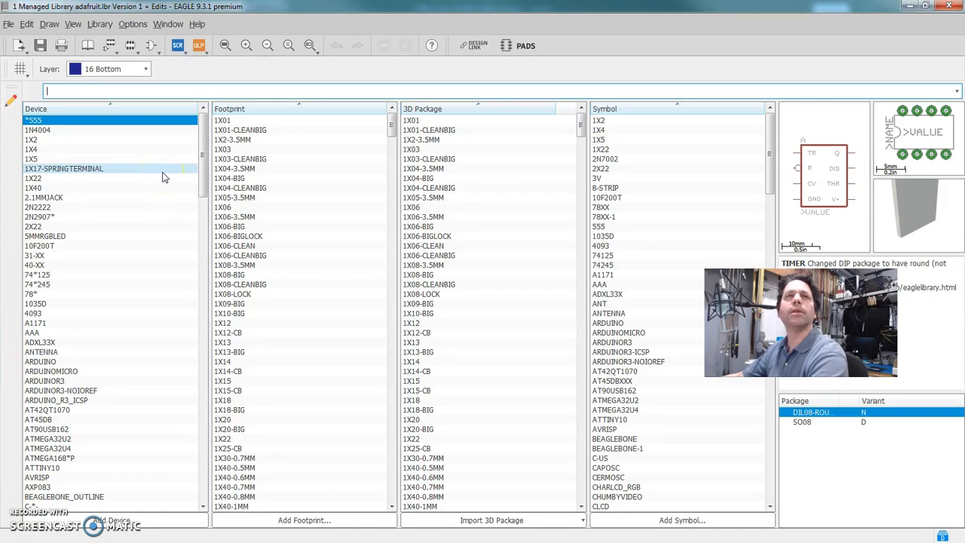
Step: Find the R-* resistor in the library's device list and open it in the device editor
scroll(97, 219, "down", 5)
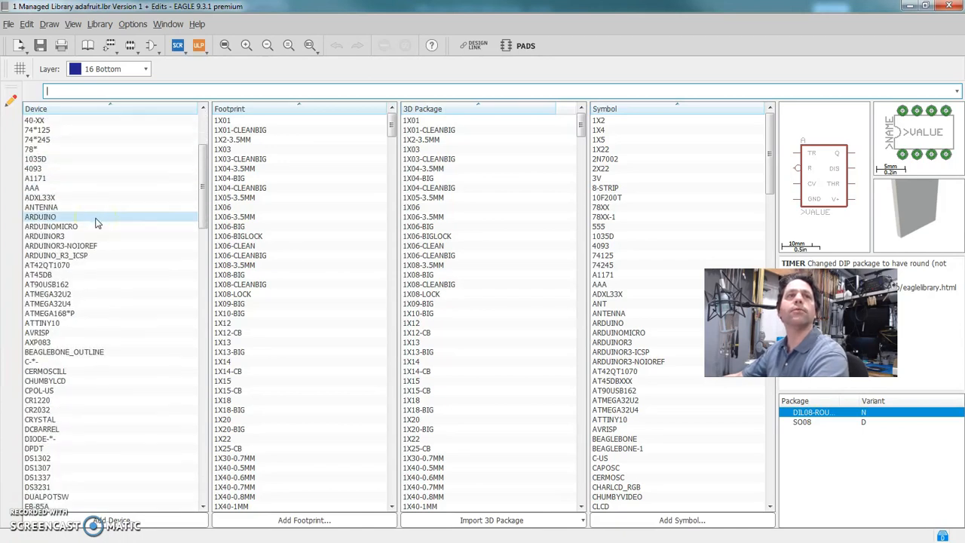
scroll(97, 222, "down", 20)
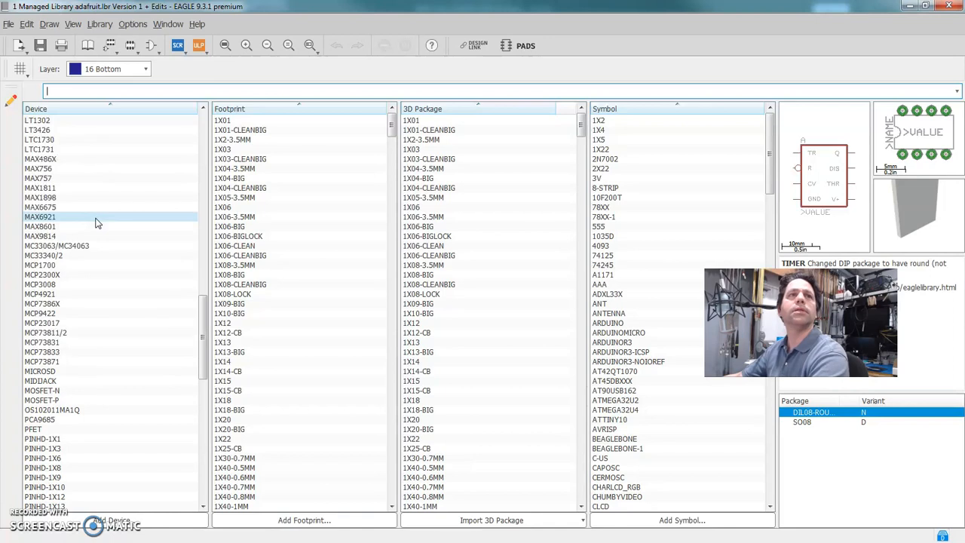
scroll(97, 222, "down", 13)
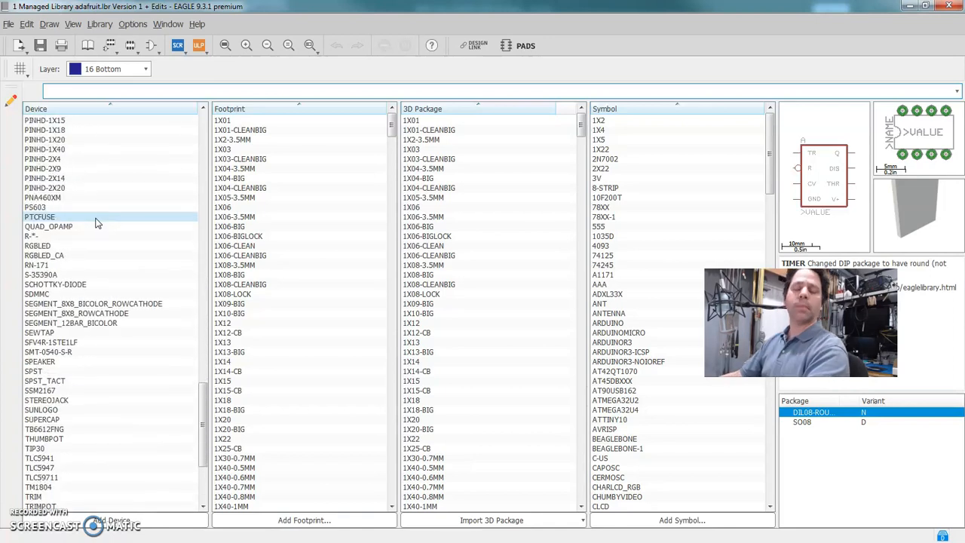
scroll(97, 222, "down", 5)
left_click(97, 237)
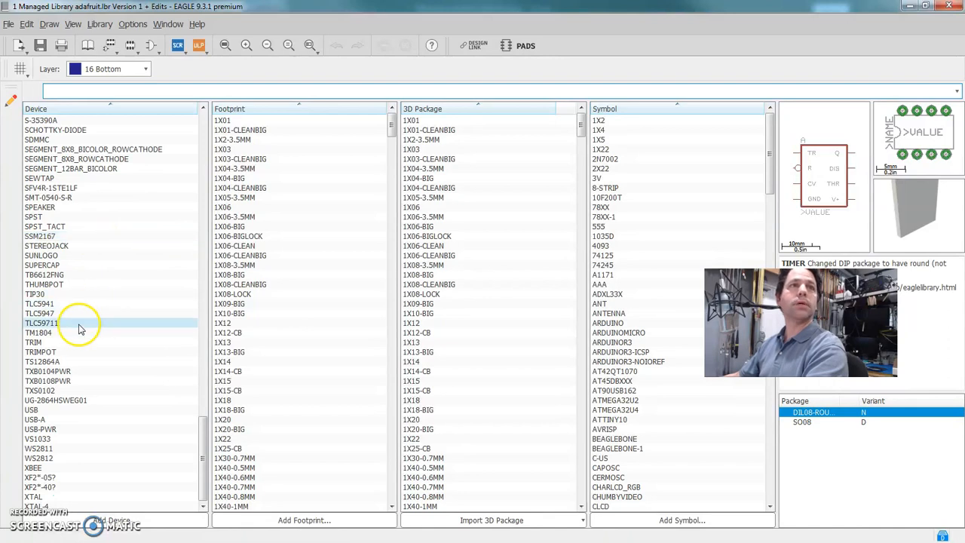
scroll(80, 329, "up", 4)
left_click(33, 198)
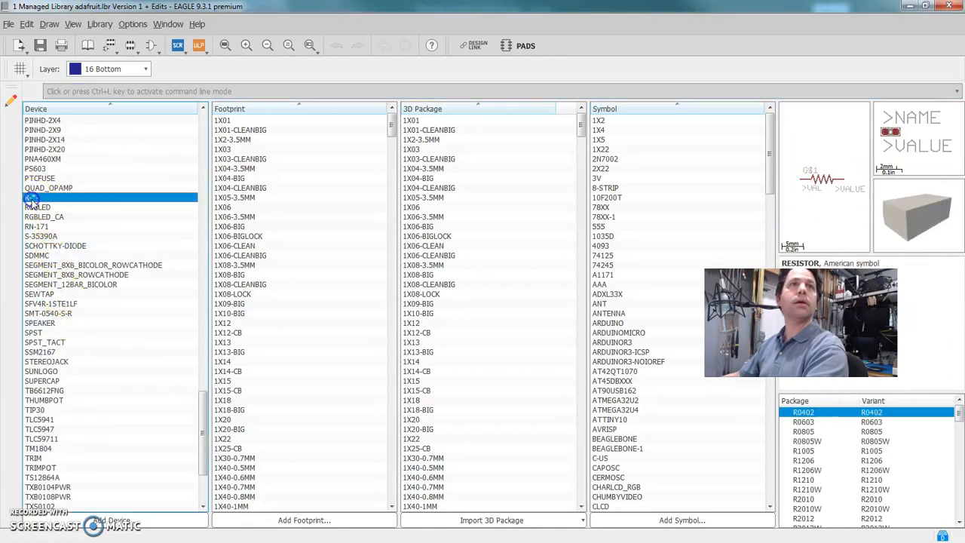
double_click(34, 198)
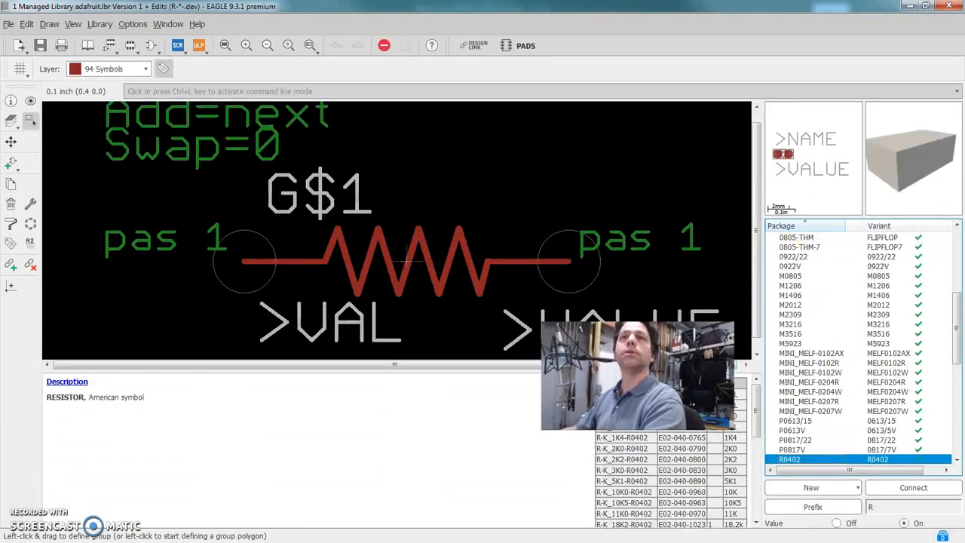
Step: Examine the resistor's package variants, stepping through the list from M1206 to R2512
left_click(812, 314)
scroll(813, 317, "up", 2)
scroll(812, 318, "up", 5)
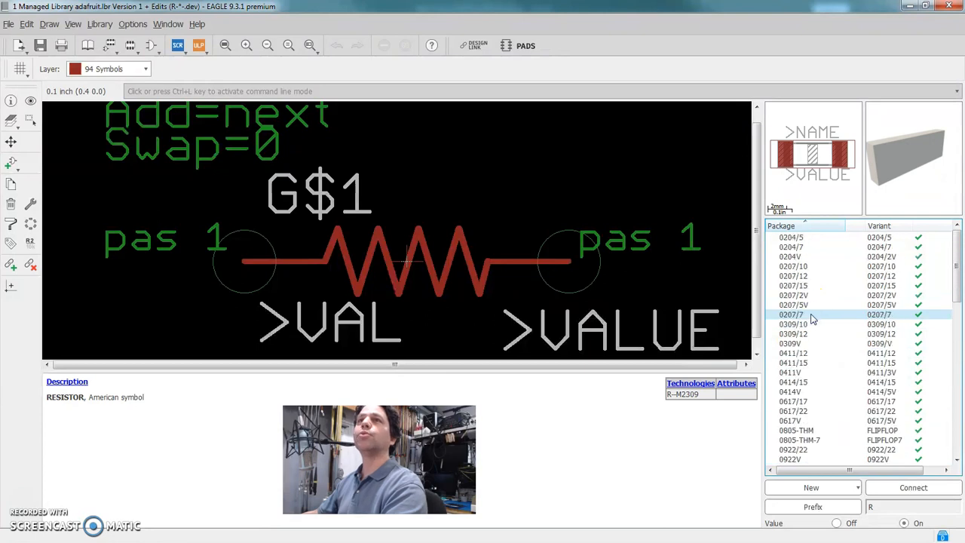
scroll(813, 318, "down", 5)
left_click(793, 248)
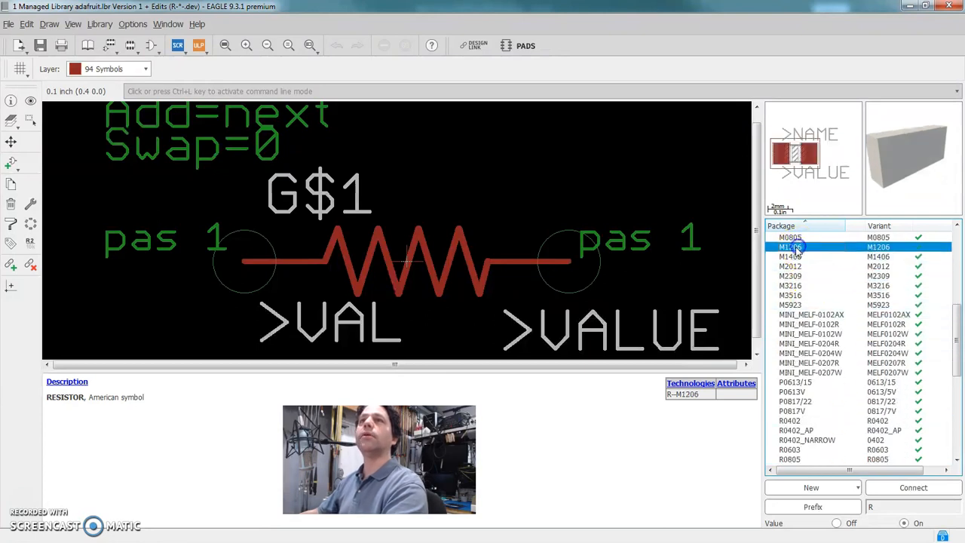
key("Down")
key("Down")
key("Down")
key("Down")
key("Down")
key("Down")
key("Down")
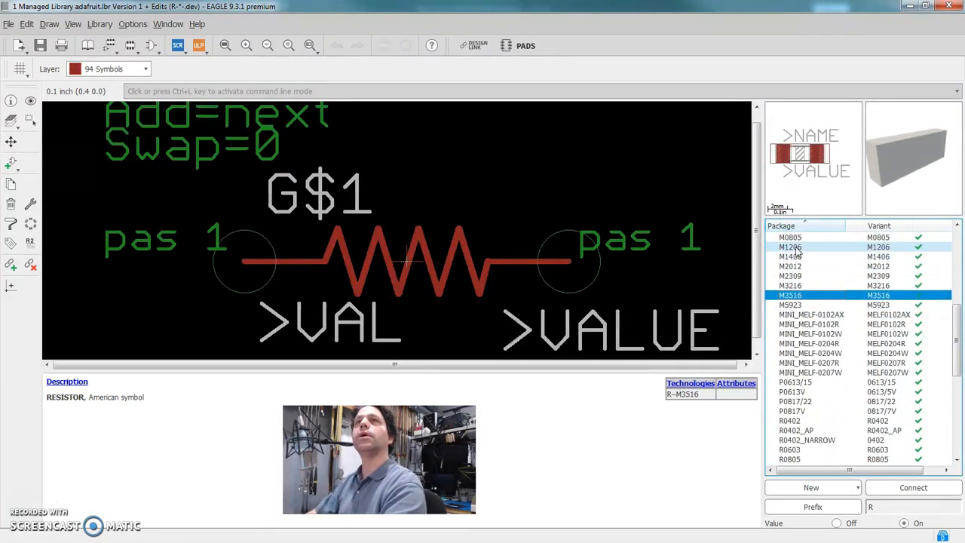
key("Down")
key("Down")
key("Down")
key("Down")
key("Down")
key("Down")
key("Down")
key("Down")
key("Down")
key("Down")
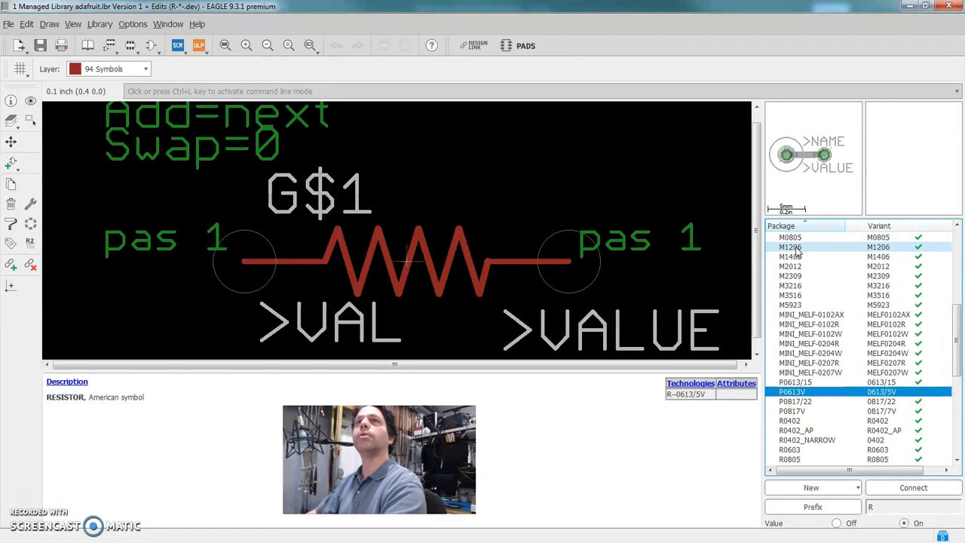
key("Down")
key("Down")
key("Down")
key("Down")
key("Down")
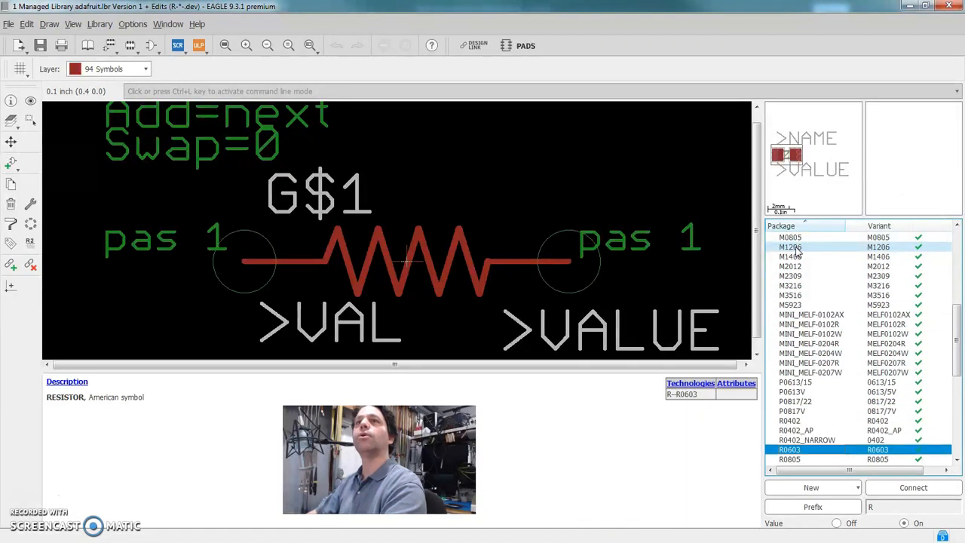
key("Down")
key("Down")
key("Down")
key("Down")
key("Down")
key("Down")
key("Down")
key("Down")
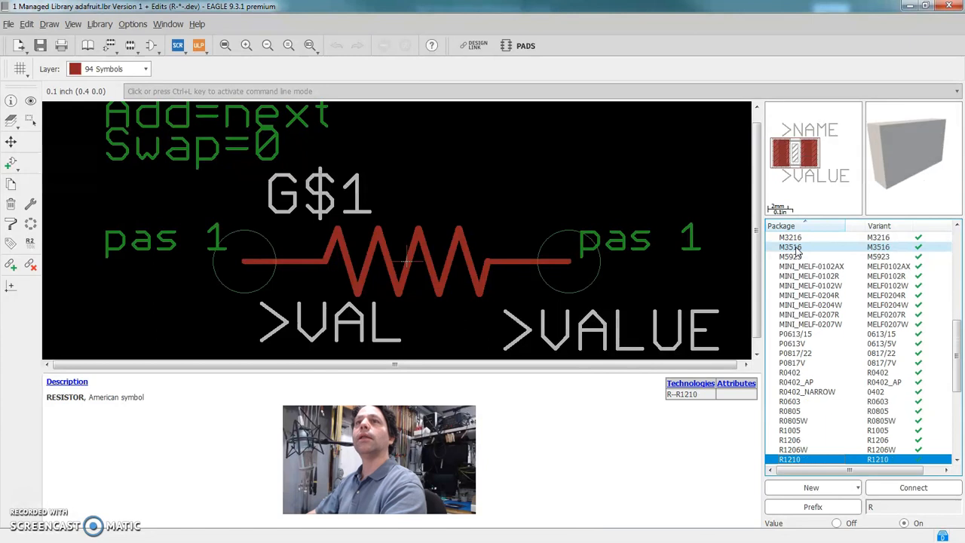
key("Down")
key("Down")
key("Down")
key("Down")
key("Up")
key("Up")
key("Up")
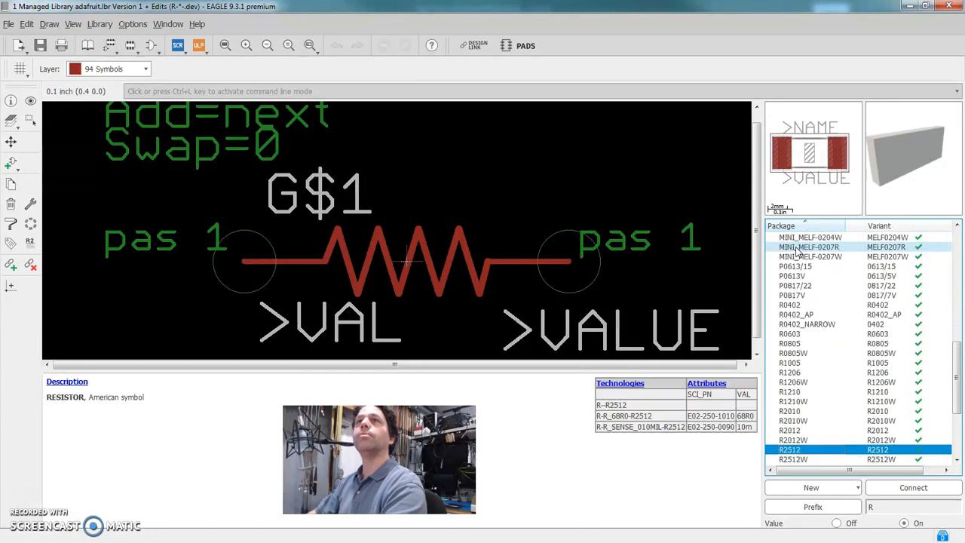
key("Down")
key("Down")
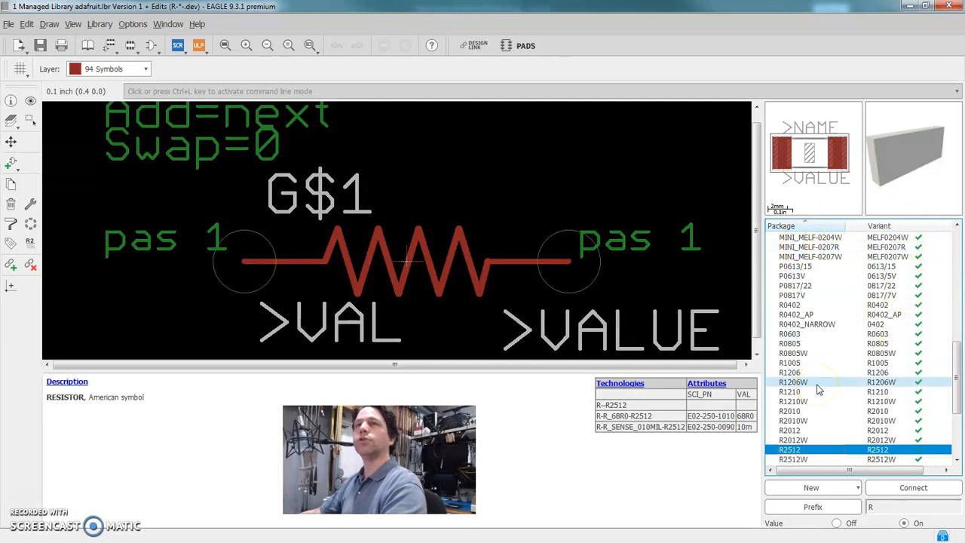
Step: Return to the adafruit library's table of contents and create a new empty library
left_click(236, 173)
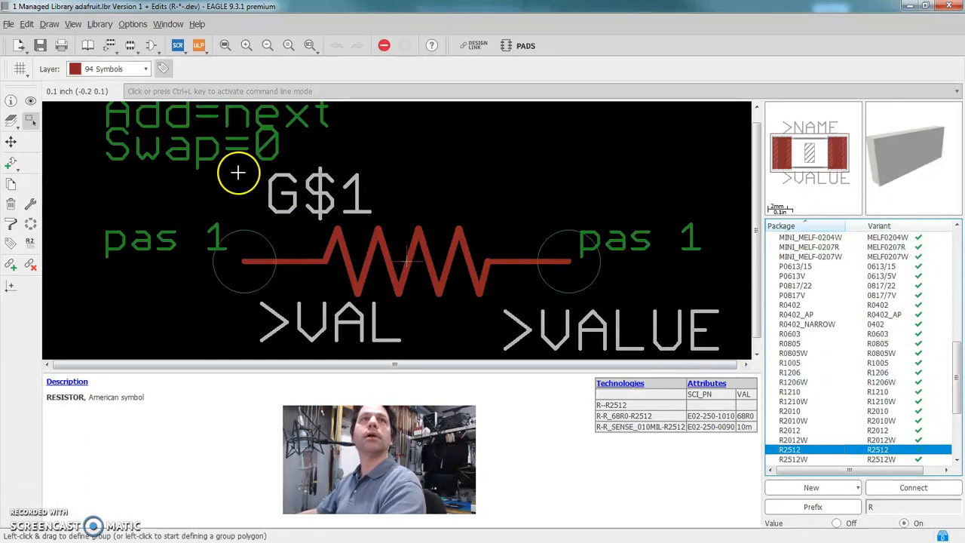
left_click(88, 45)
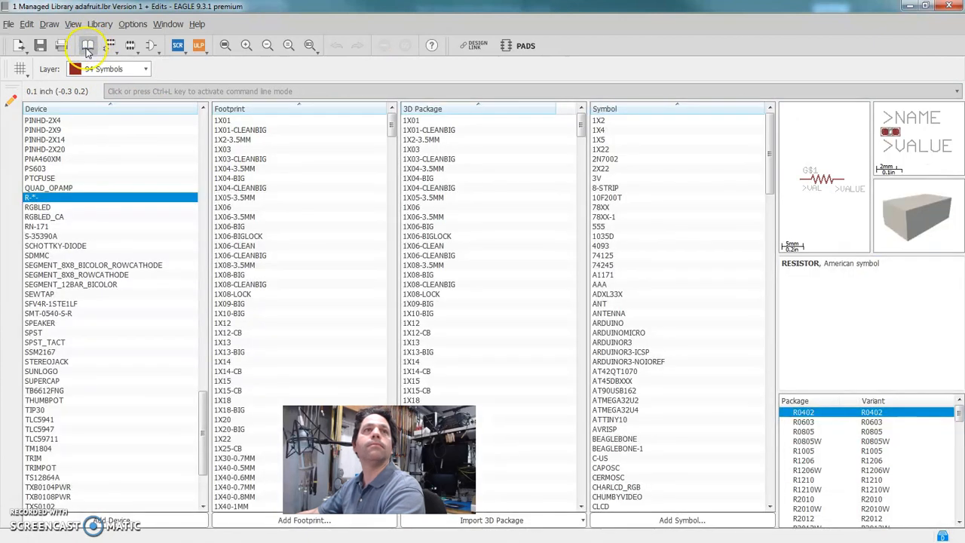
left_click(9, 25)
left_click(29, 39)
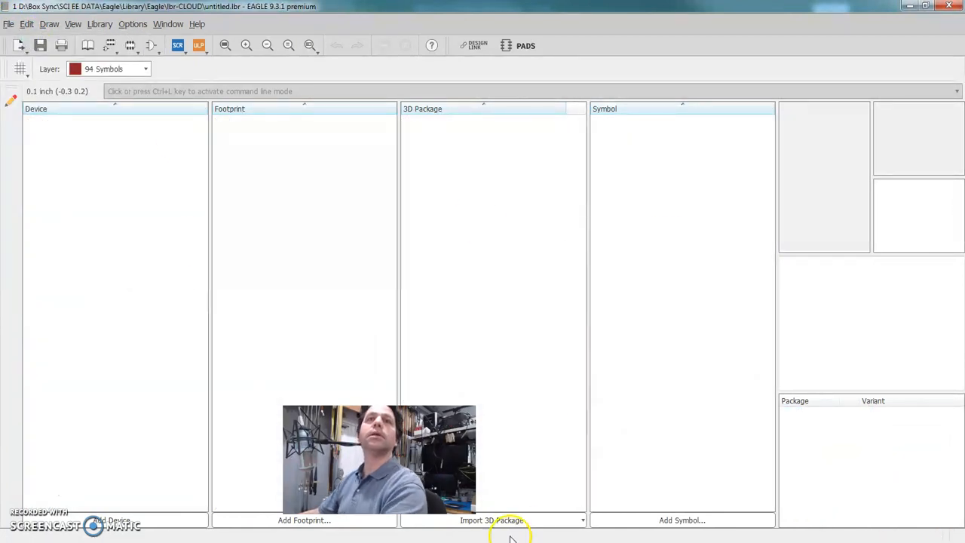
Step: Switch to the Ultra Librarian site in Chrome and search for "0805 resistor"
left_click_drag(529, 542, 576, 37)
double_click(576, 37)
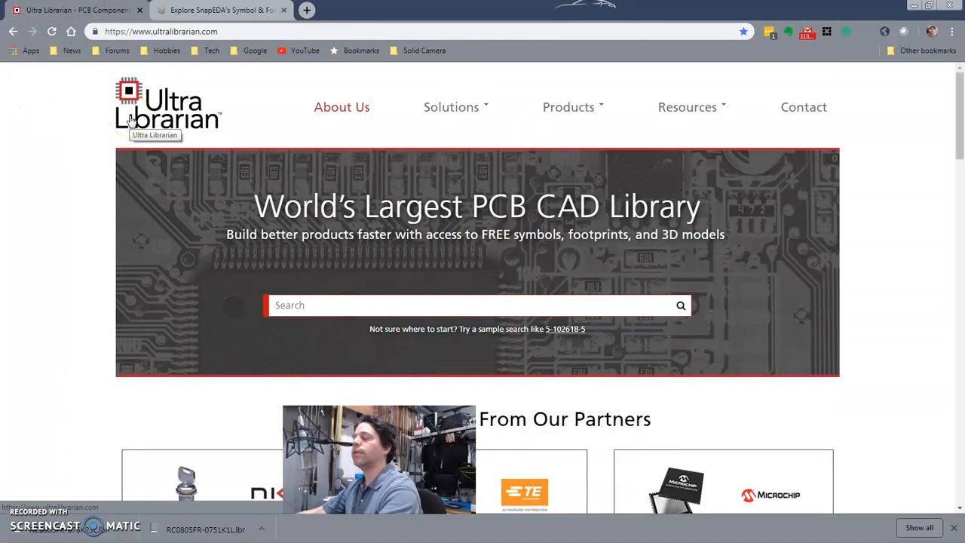
left_click(299, 306)
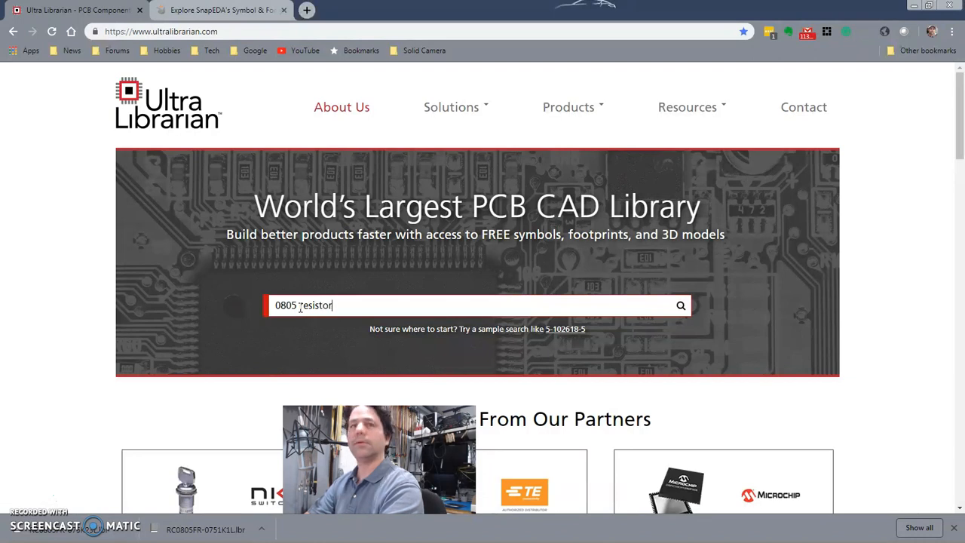
key("Return")
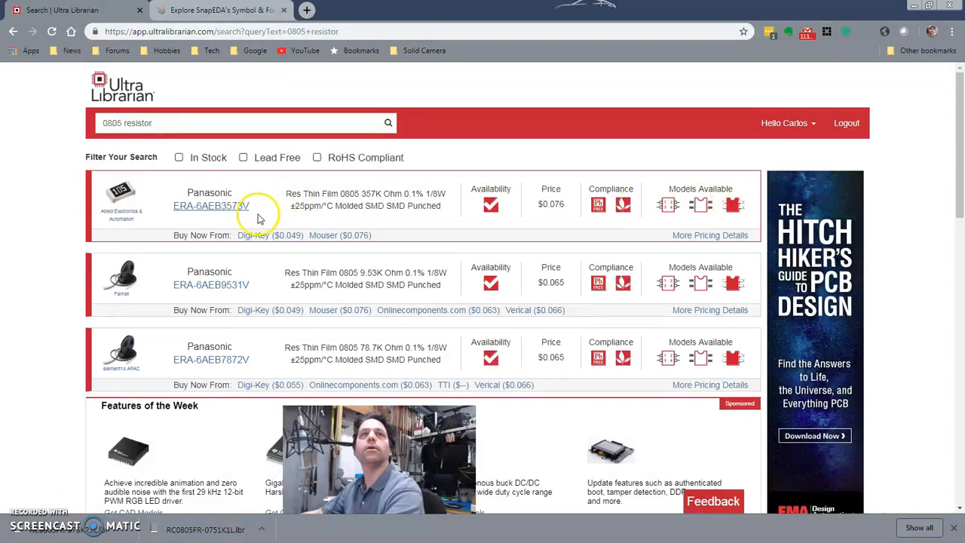
Step: Open the Panasonic ERA-6AEB3573V result and select the similar part ERA-6AEB101V to preview its models
left_click(213, 207)
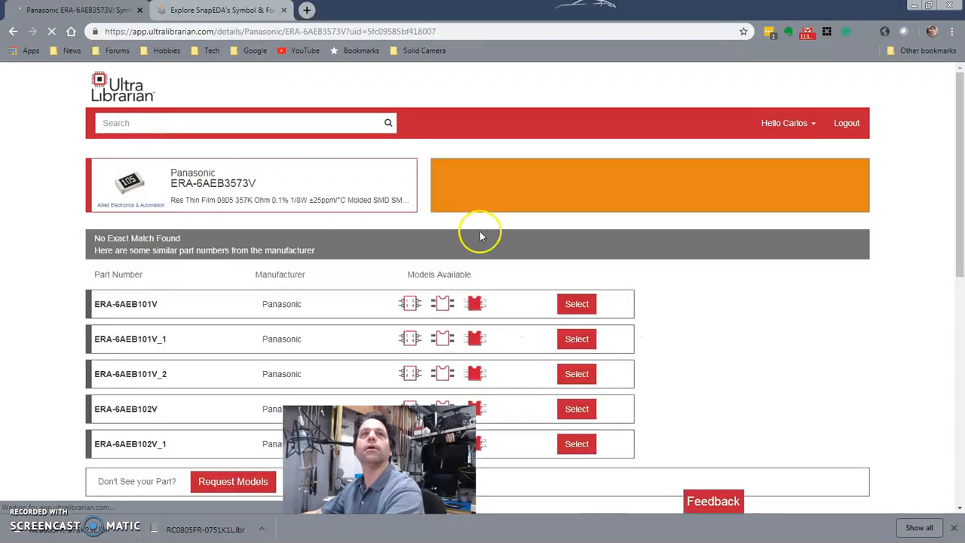
scroll(618, 301, "down", 3)
scroll(640, 301, "up", 2)
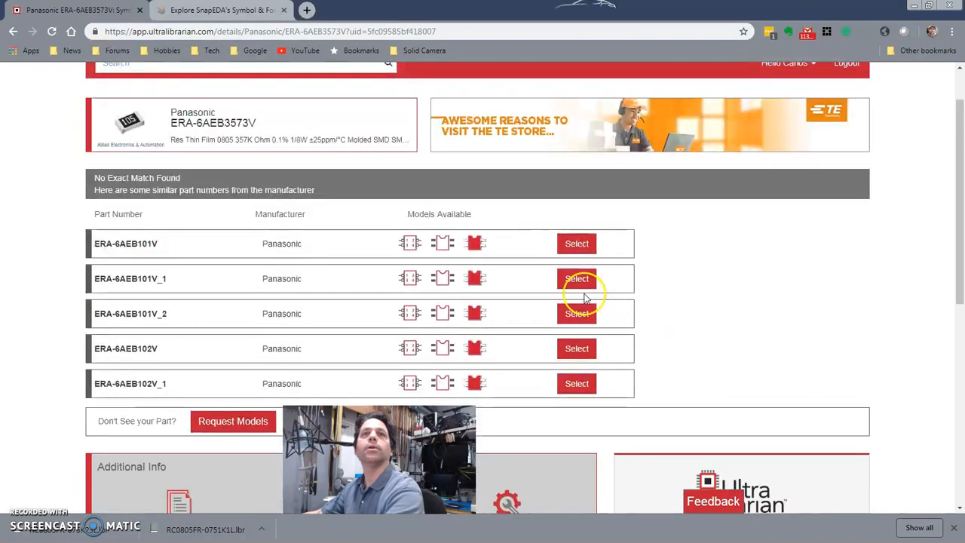
left_click(577, 244)
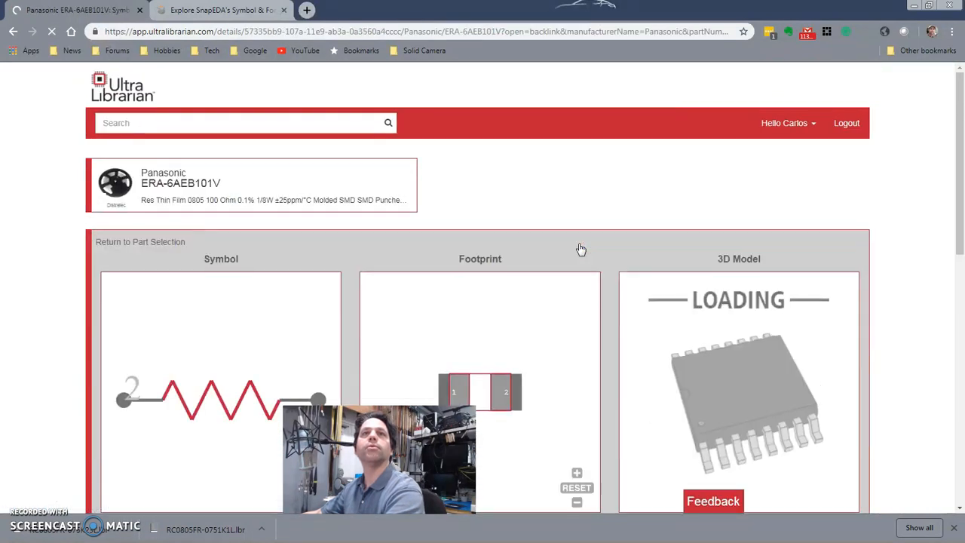
scroll(897, 216, "down", 3)
scroll(276, 269, "up", 1)
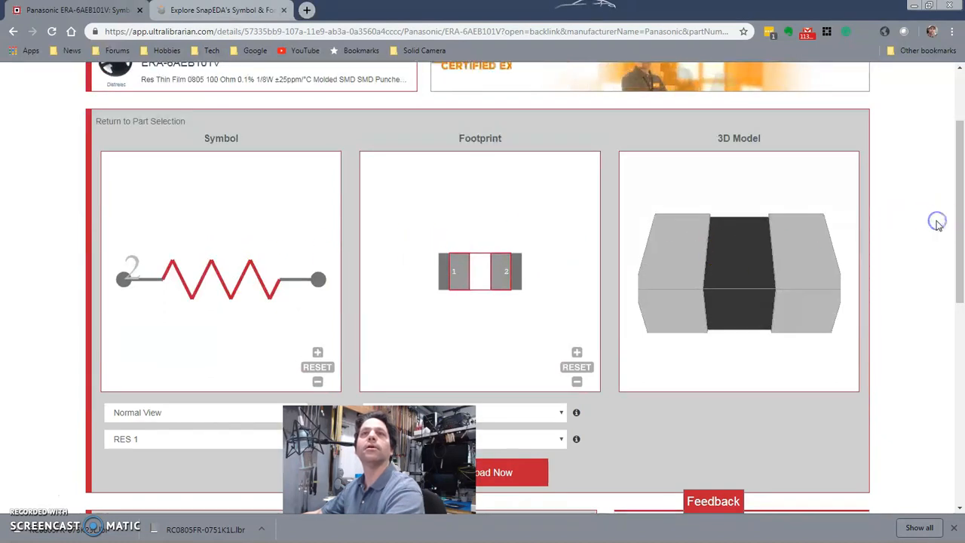
Step: Download the ERA-6AEB101V models in Eagle v6+ format and dismiss the completion dialog
scroll(852, 234, "down", 3)
left_click(498, 295)
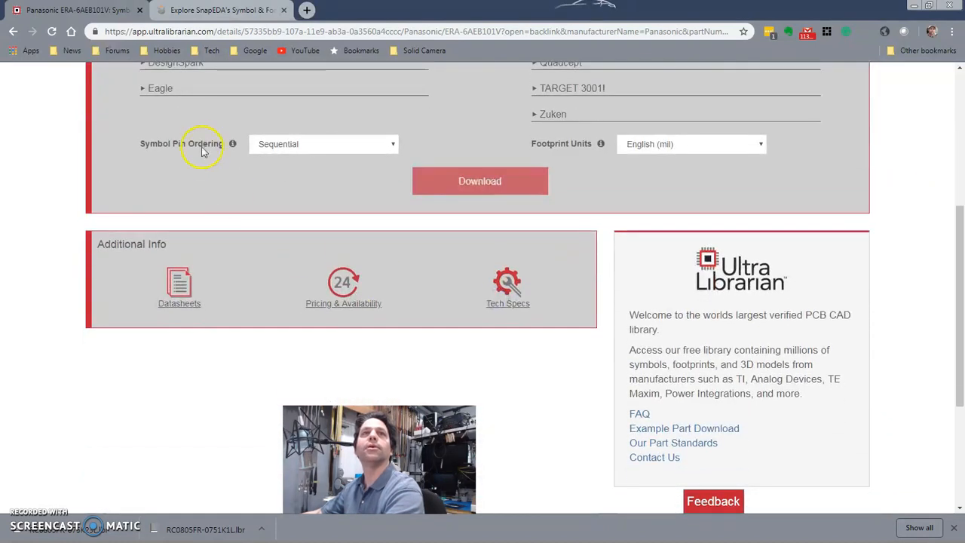
scroll(188, 166, "up", 2)
left_click(143, 208)
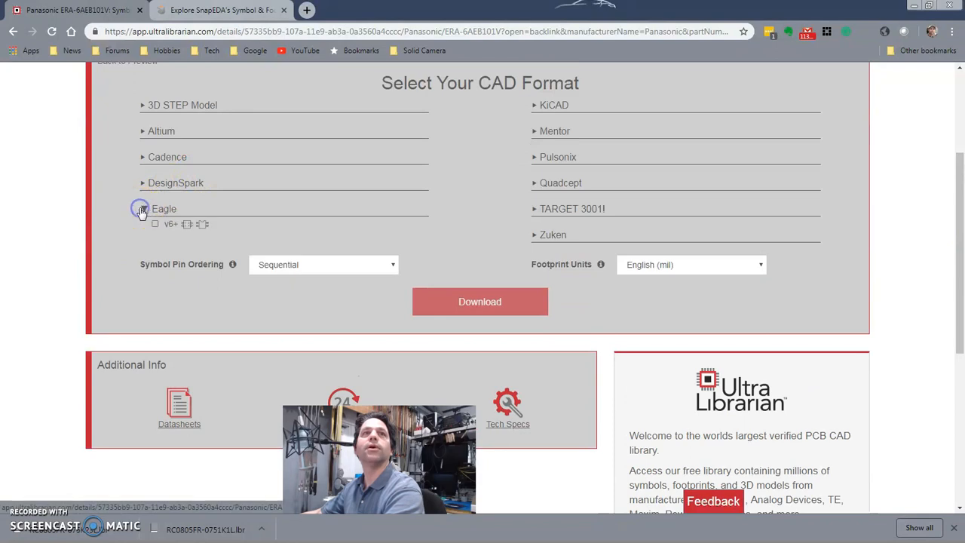
left_click(154, 224)
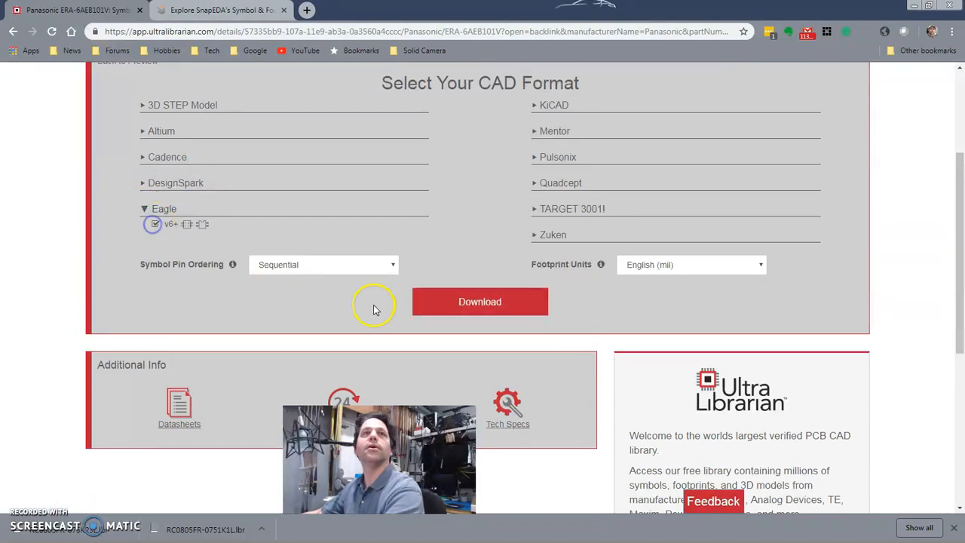
left_click(473, 305)
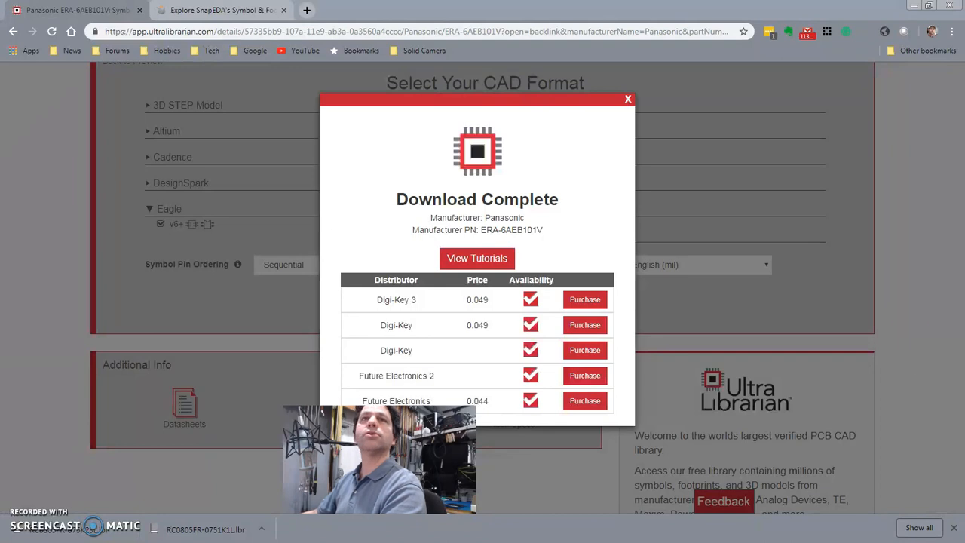
left_click(627, 99)
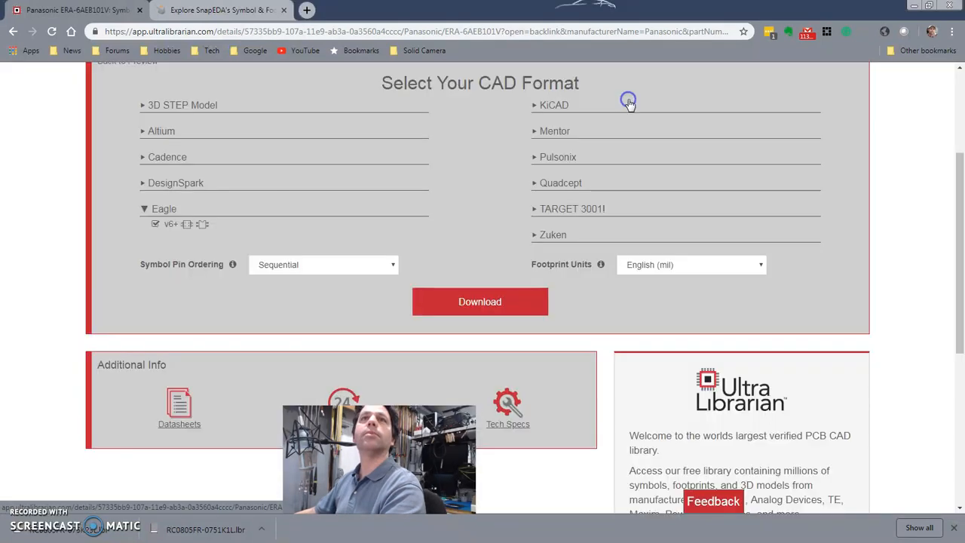
Step: Switch to the SnapEDA site and search all parts for "0805 resistor"
left_click(215, 10)
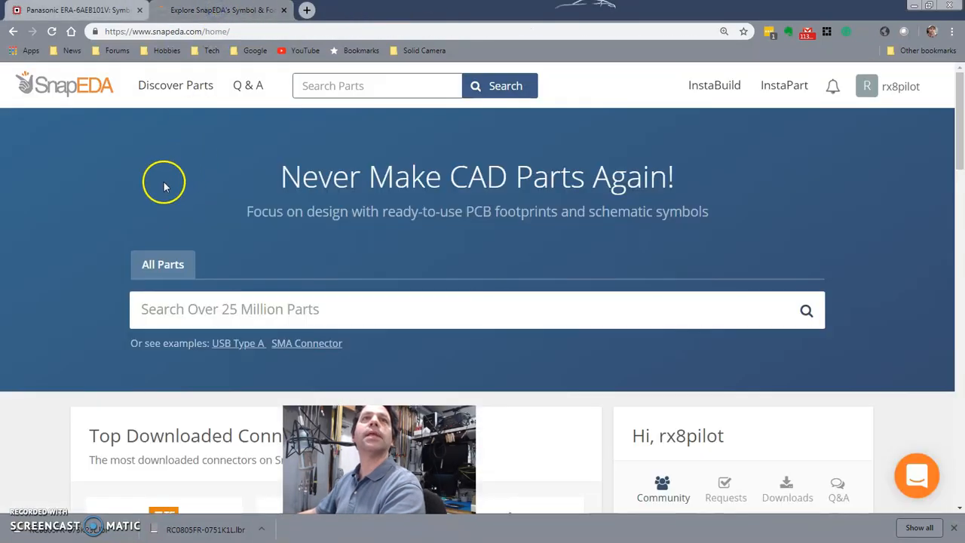
left_click(290, 309)
type("0805 resistor")
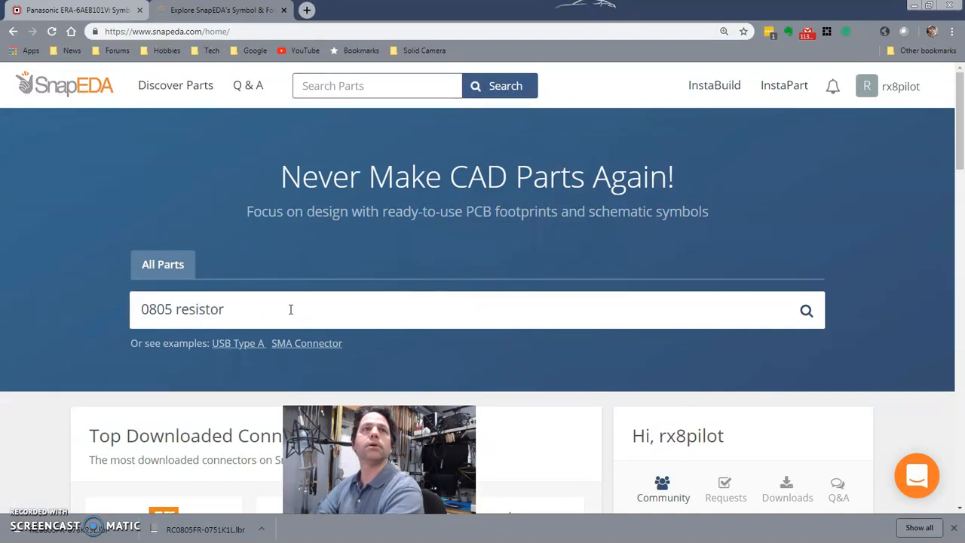
key("Return")
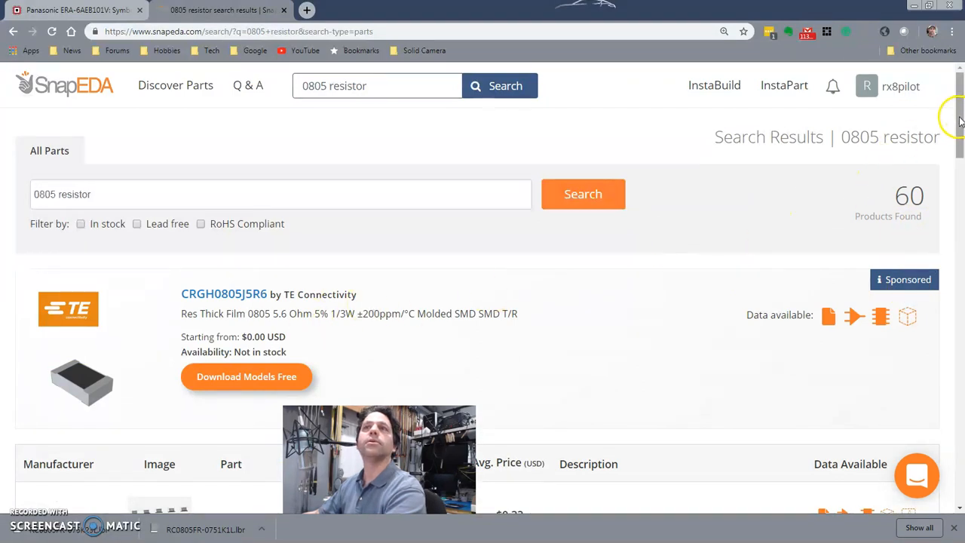
Step: Open the Yageo RC0805FR-075K23L result and preview its 3D model and its 2D symbol and footprint
scroll(959, 121, "down", 2)
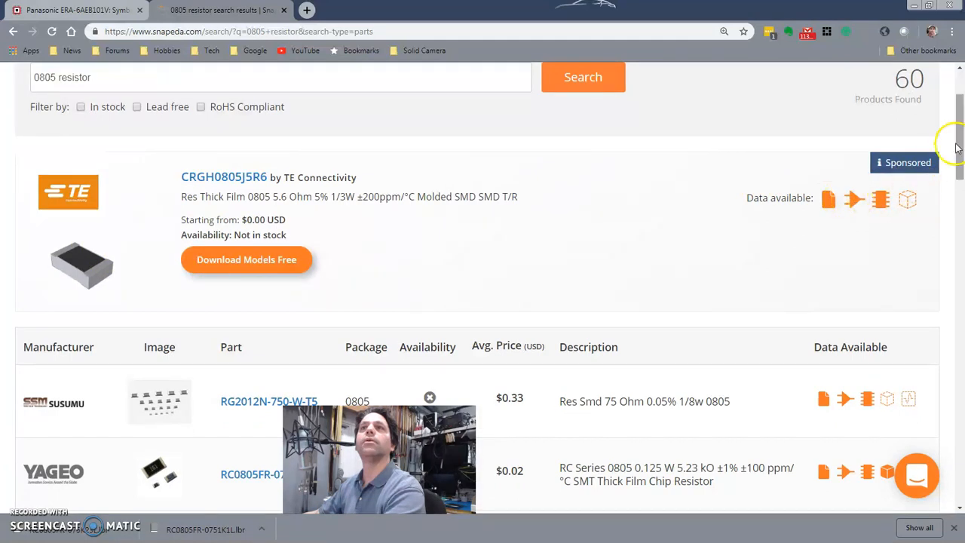
scroll(960, 151, "down", 4)
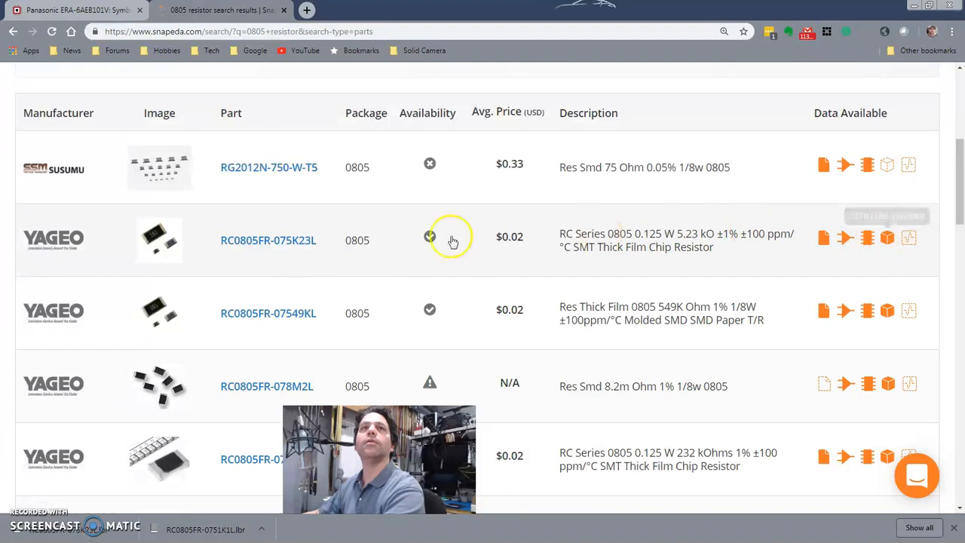
left_click(276, 246)
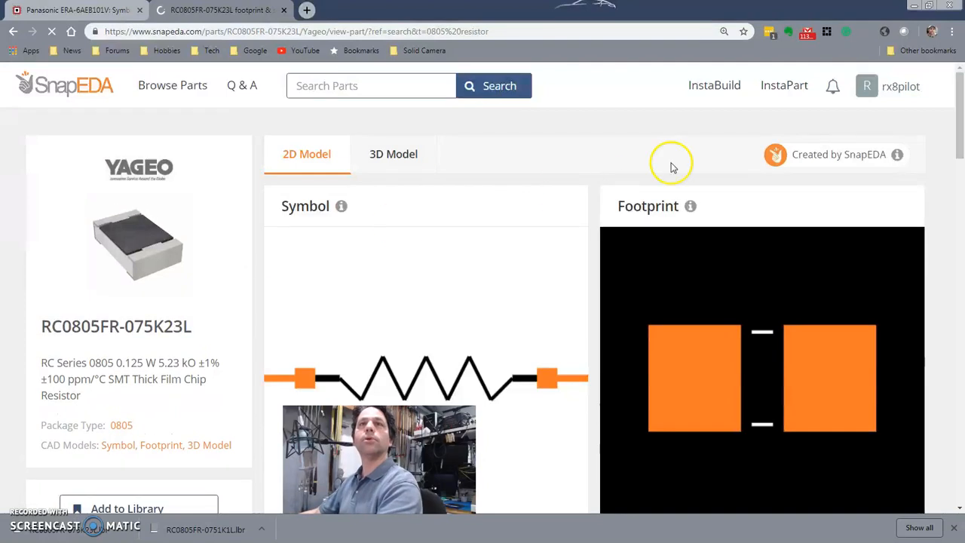
left_click_drag(961, 117, 961, 75)
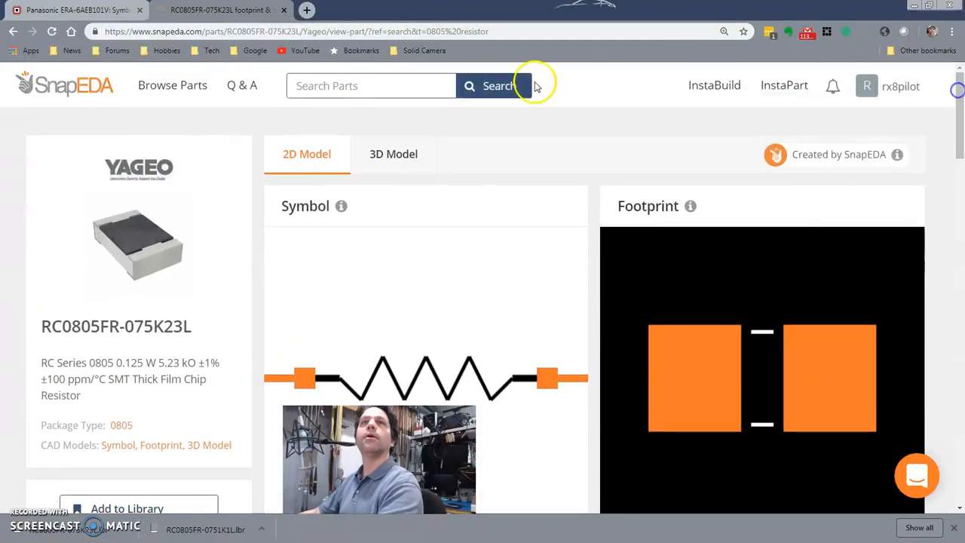
left_click(392, 156)
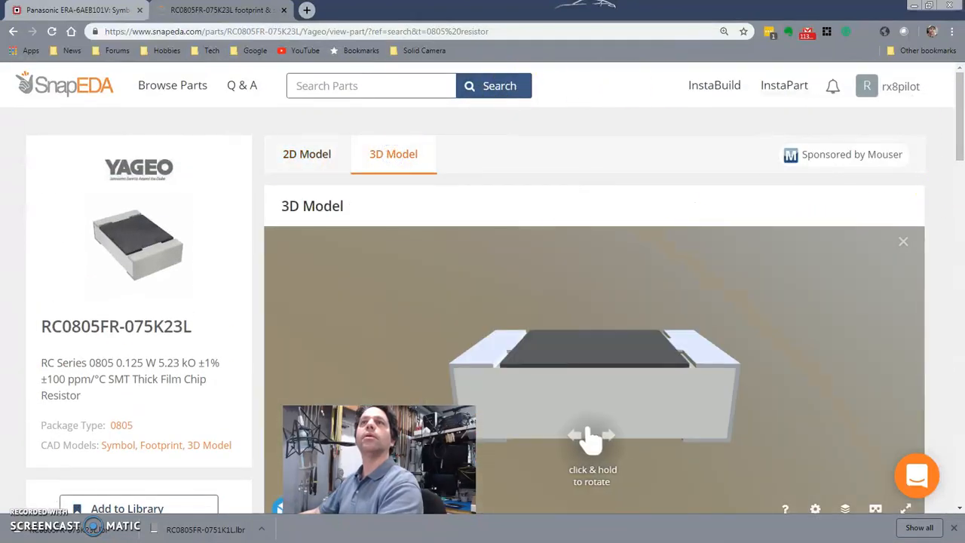
mouse_move(961, 128)
left_mouse_down()
mouse_move(961, 197)
mouse_move(951, 126)
left_mouse_up()
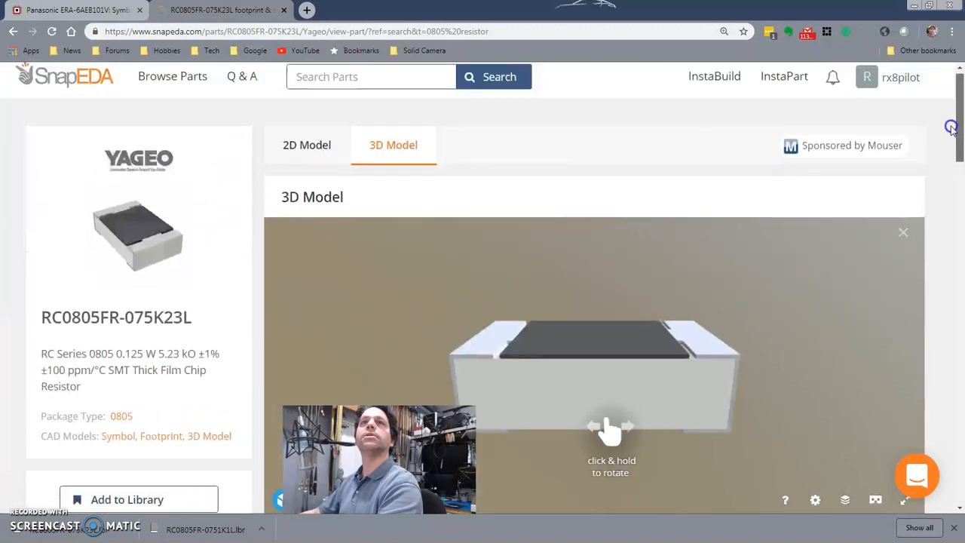
left_click(301, 146)
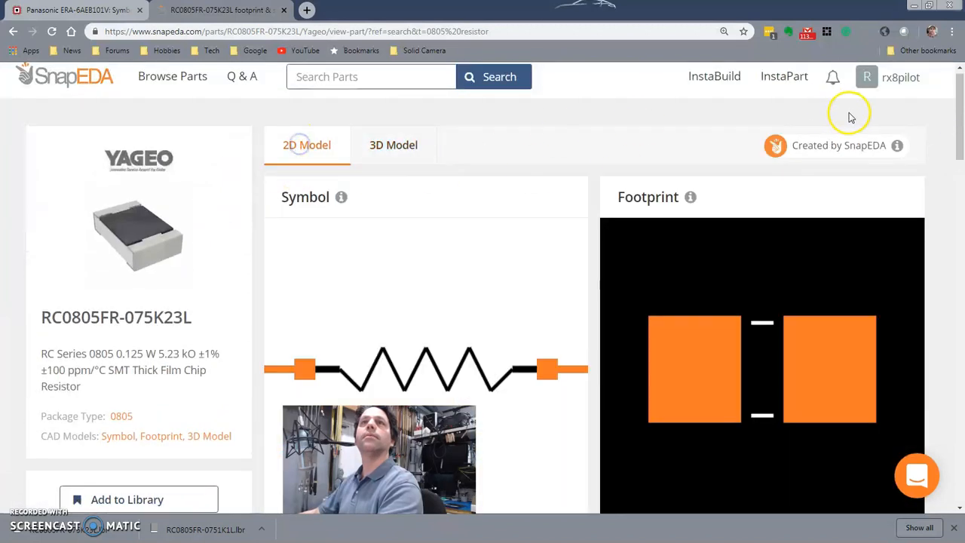
Step: Download the RC0805FR-075K23L symbol and footprint in Eagle format, saving it as RC0805FR-075K23L (1).lbr in the Library folder
left_click_drag(961, 106, 960, 151)
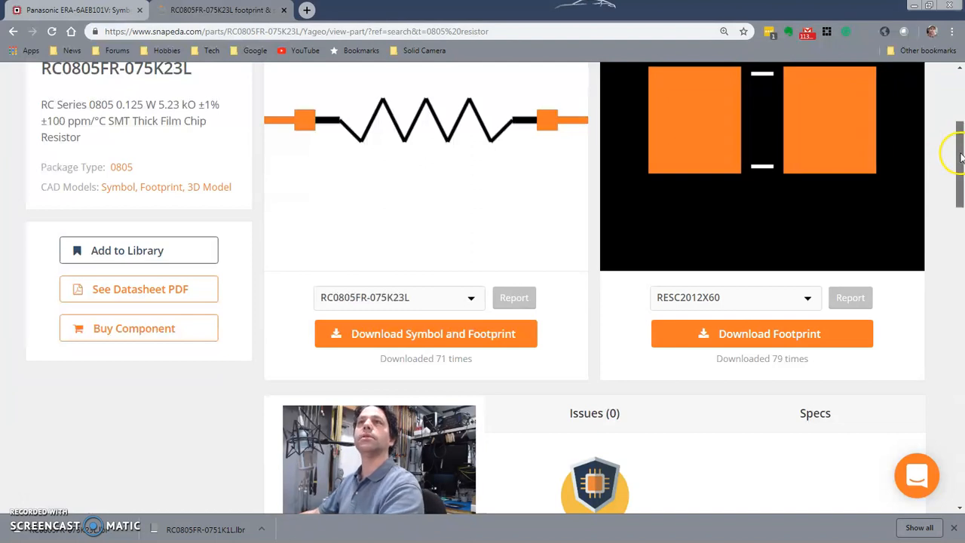
left_click_drag(961, 157, 960, 168)
left_click(403, 283)
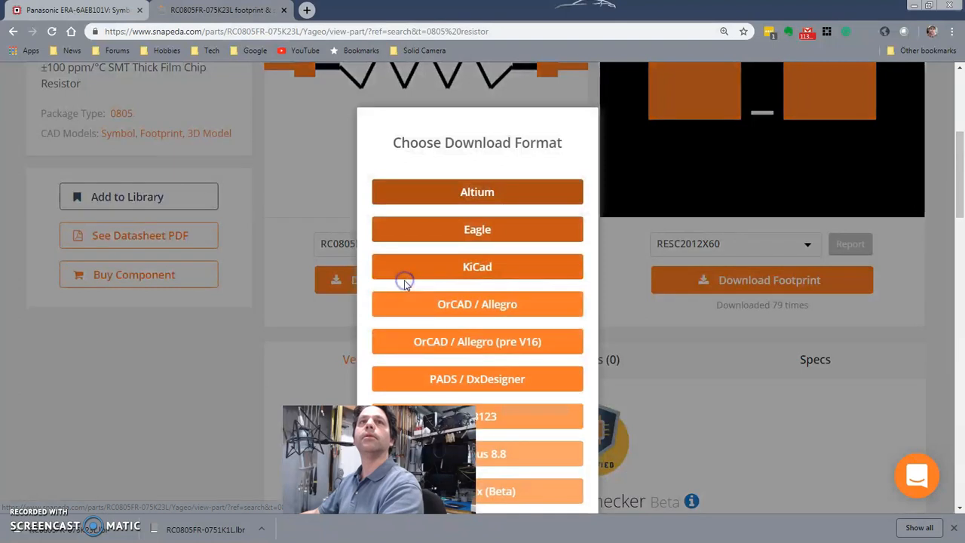
left_click(471, 265)
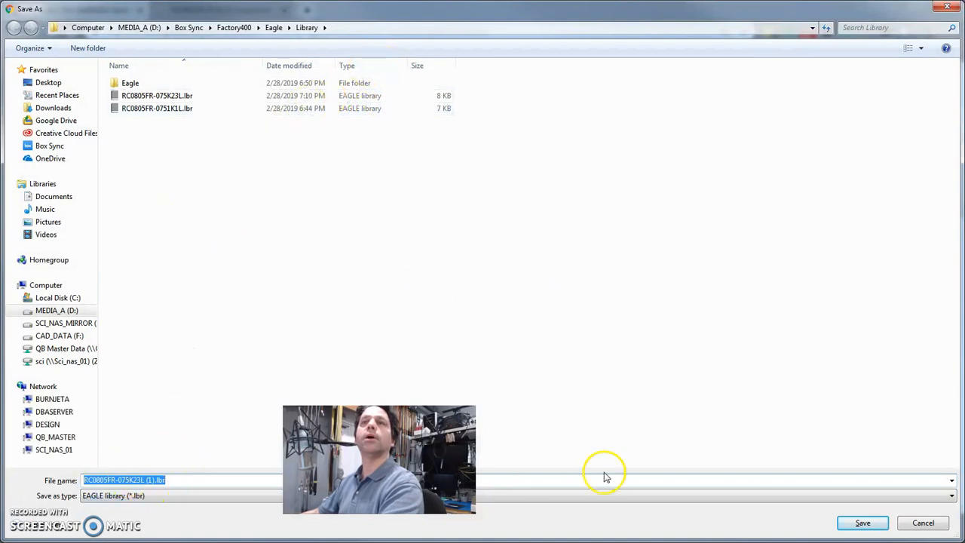
left_click(862, 523)
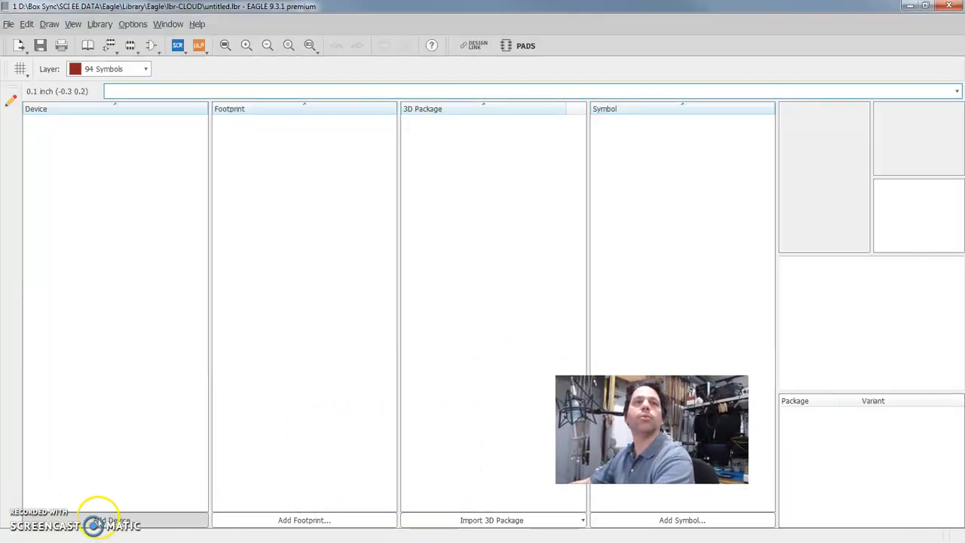
Step: Start importing a device into the empty EAGLE library and show the available libraries in the Library Manager
left_click(94, 521)
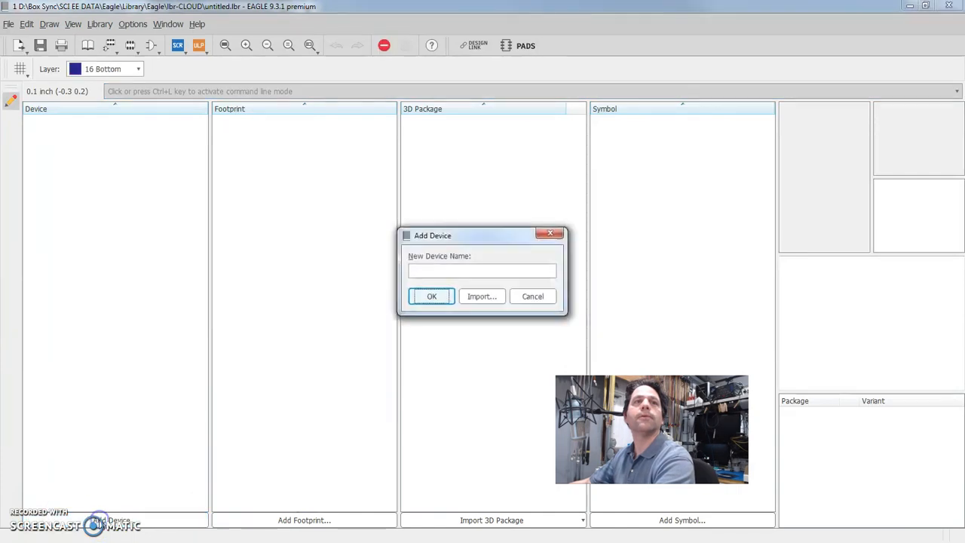
left_click(485, 299)
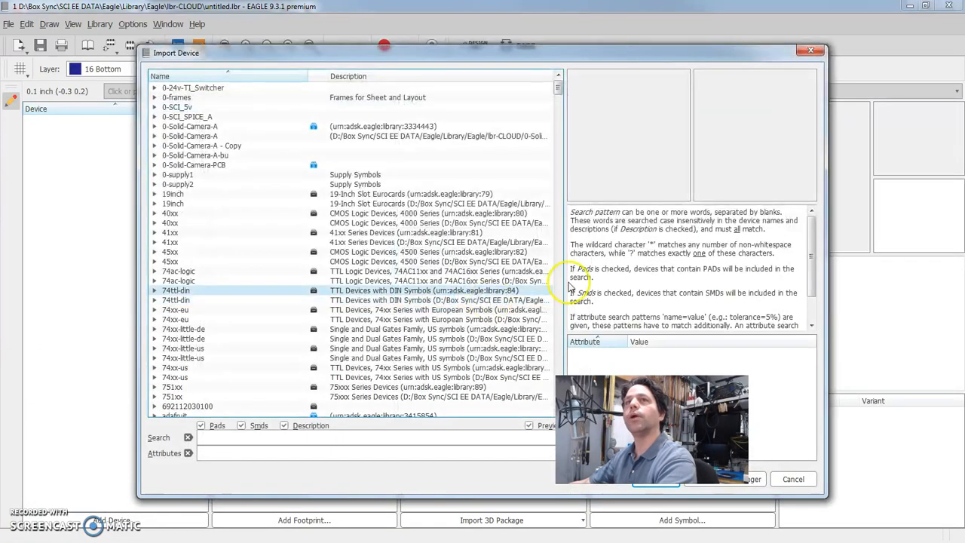
left_click_drag(811, 42, 498, 23)
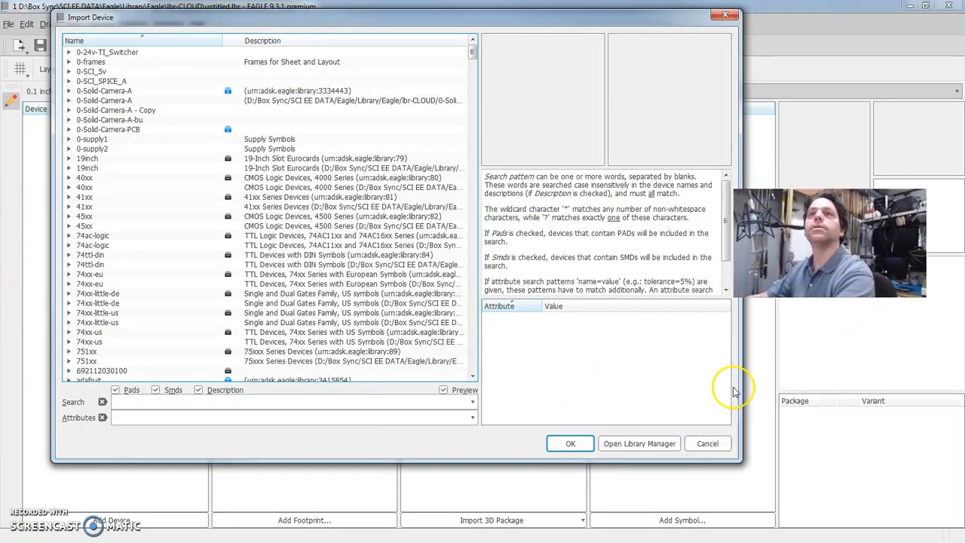
left_click(640, 443)
left_click_drag(580, 142, 310, 60)
left_click(207, 85)
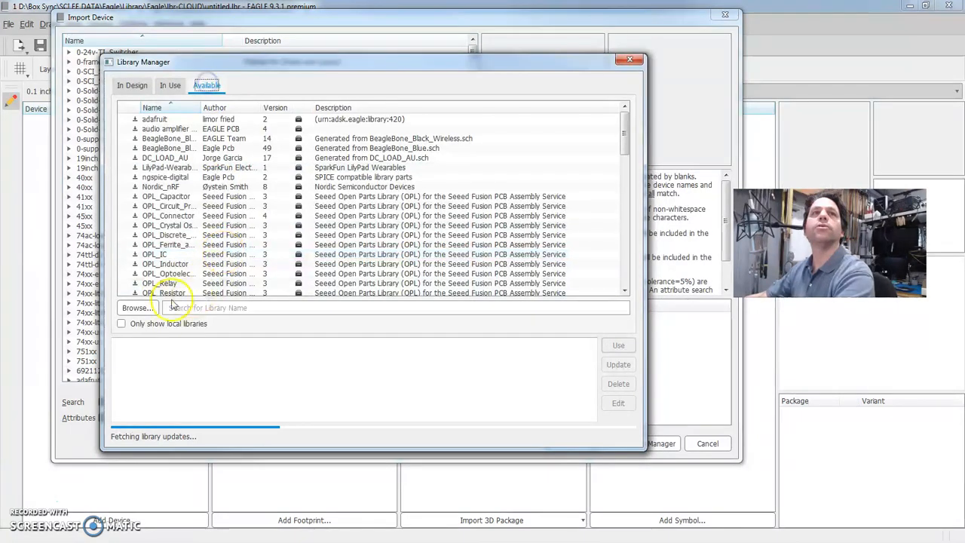
Step: Add the downloaded RC0805FR-075K23L (1).lbr file to the libraries in use and close the Library Manager
left_click(137, 308)
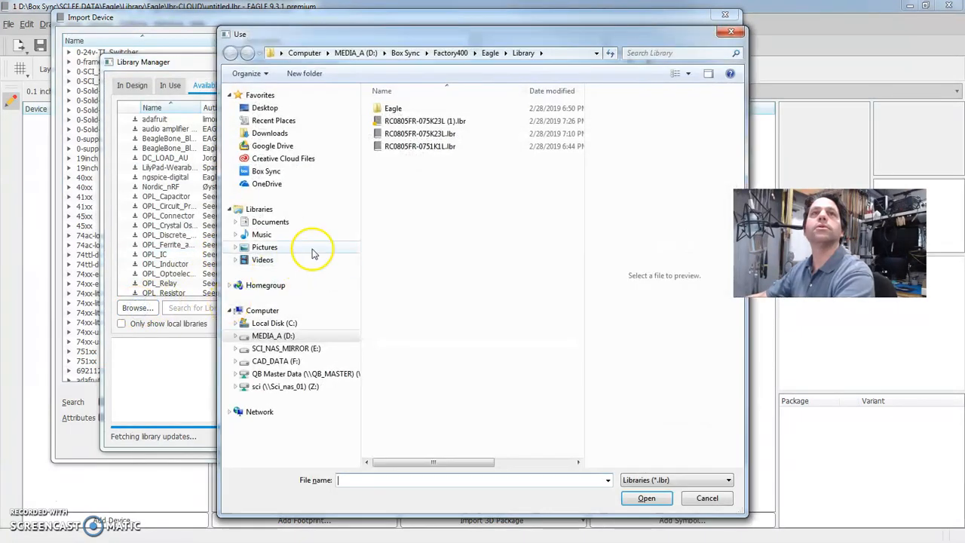
left_click(395, 148)
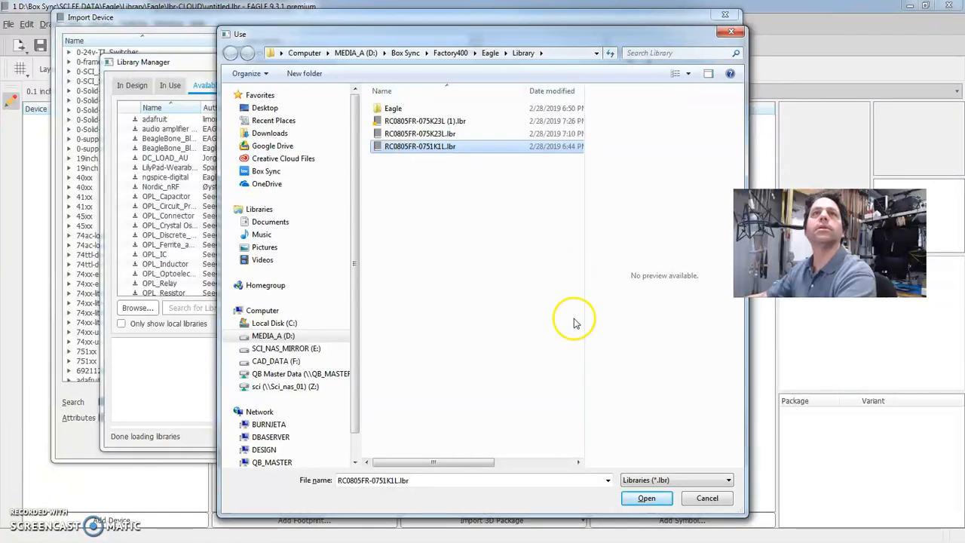
left_click(409, 122)
left_click(647, 499)
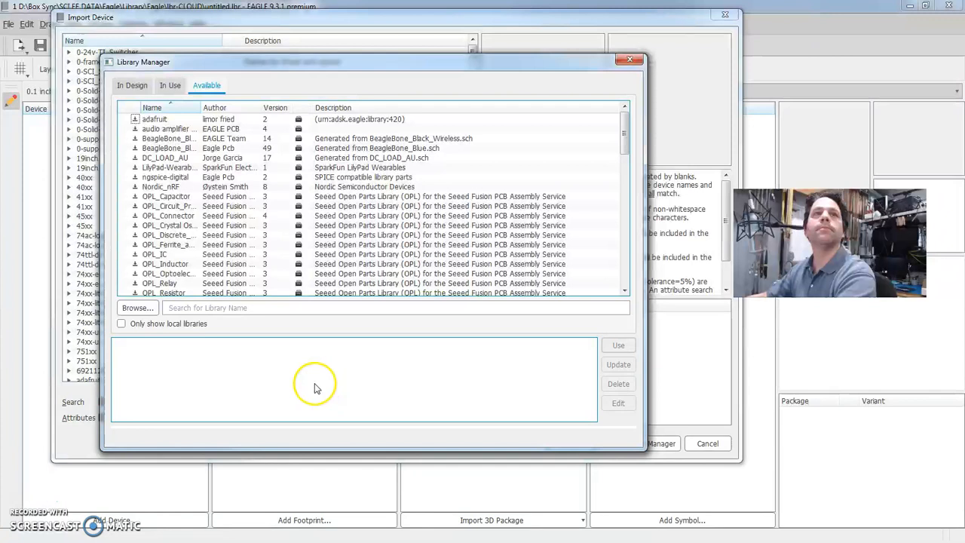
left_click(343, 264)
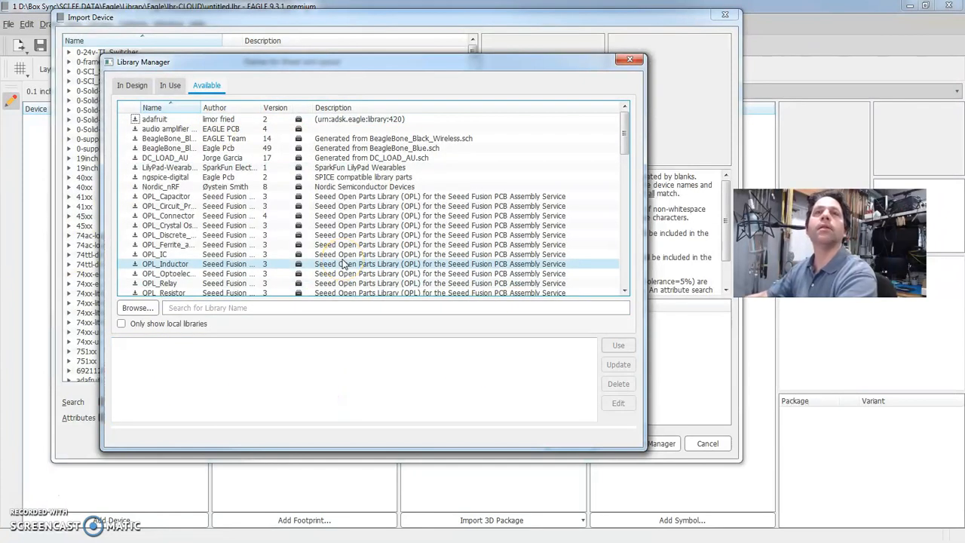
left_click(654, 67)
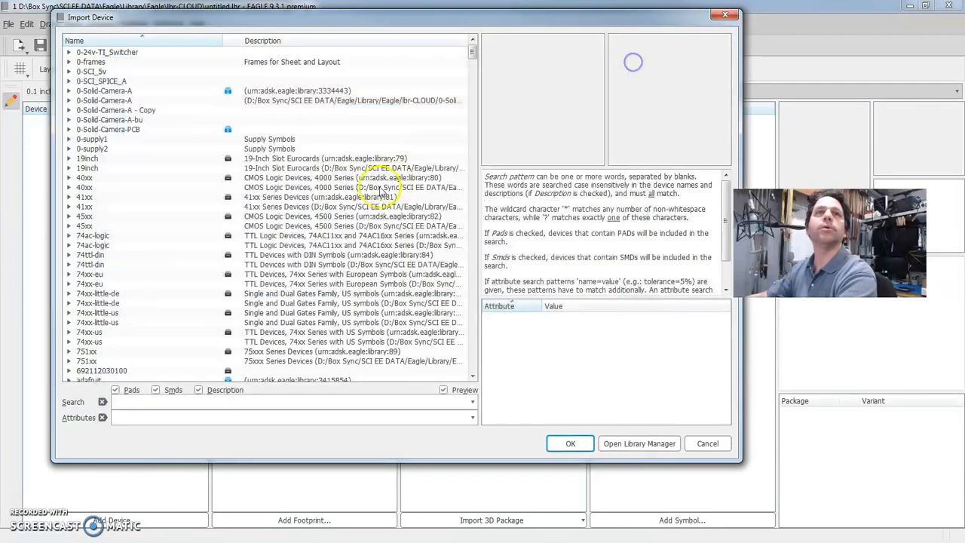
Step: Search the importable devices for "*rc0*" and import the RC0805FR-0751K1L device
left_click(115, 401)
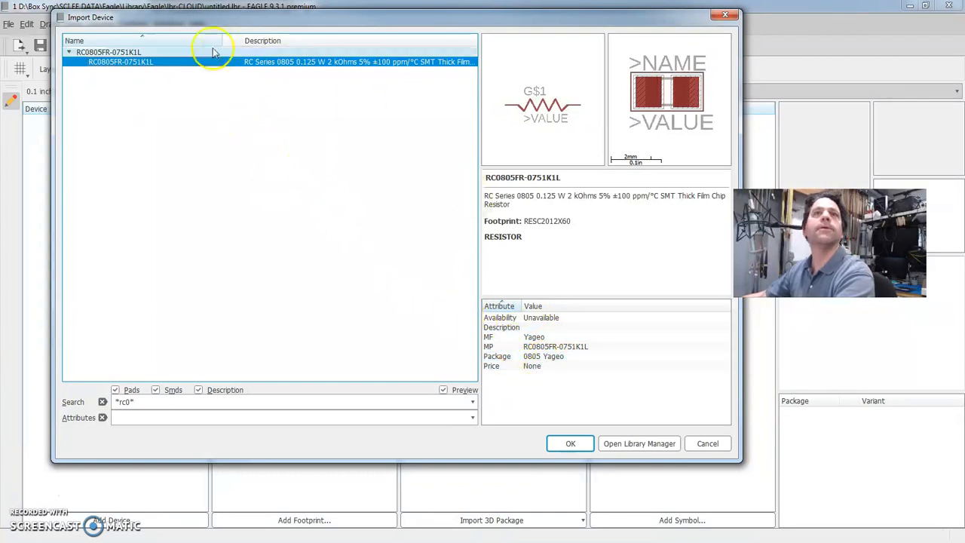
double_click(118, 62)
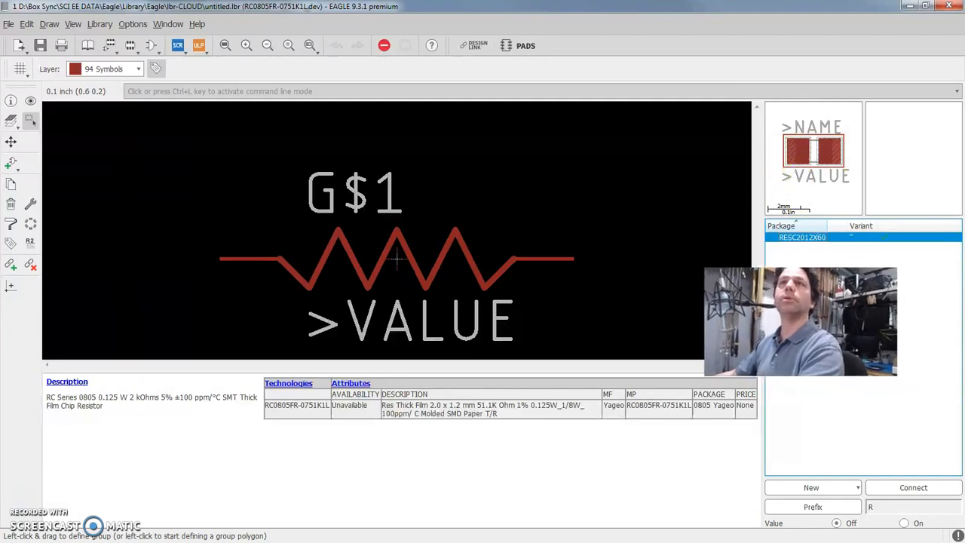
Step: Check the pin-to-pad connections of the RESC2012X60 package and switch the device's Value option to On
left_click(912, 489)
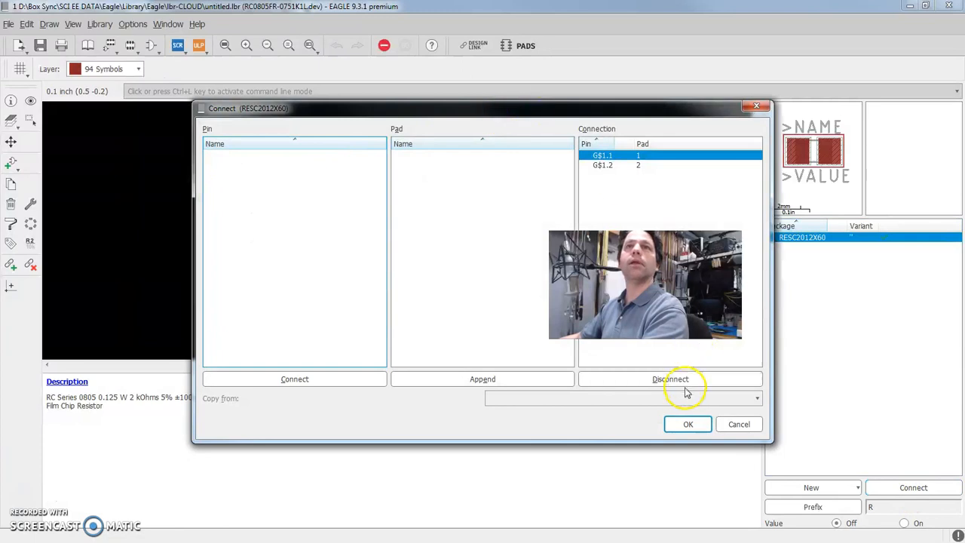
left_click(739, 424)
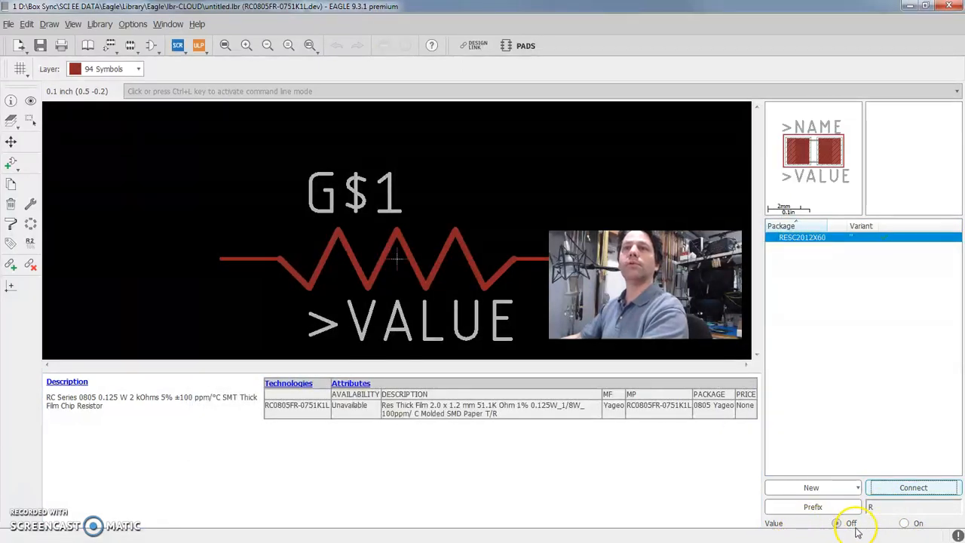
left_click(905, 523)
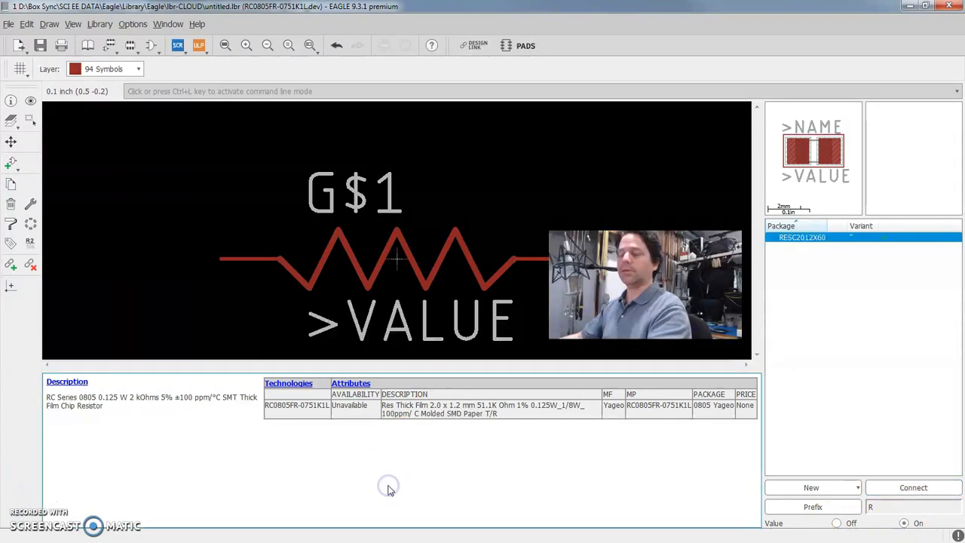
key("ctrl+s")
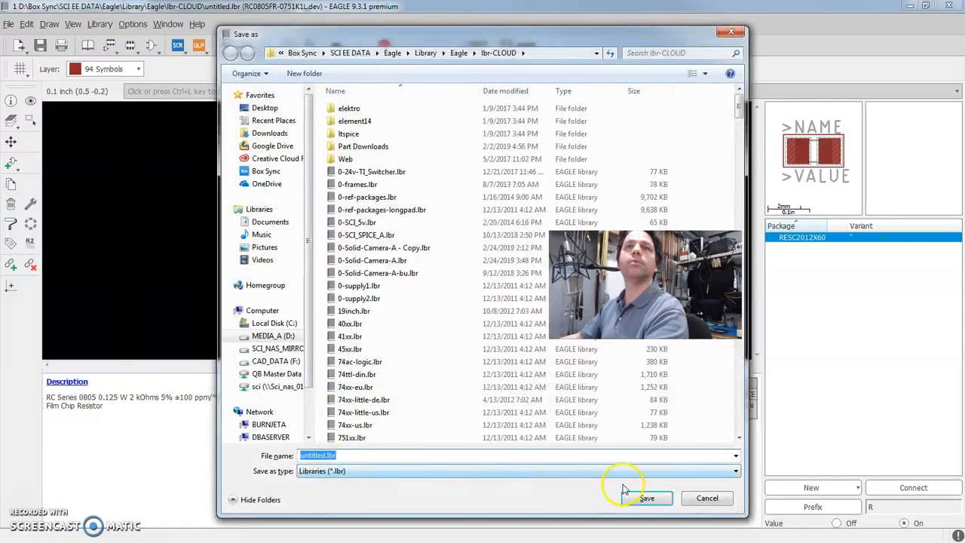
left_click(709, 499)
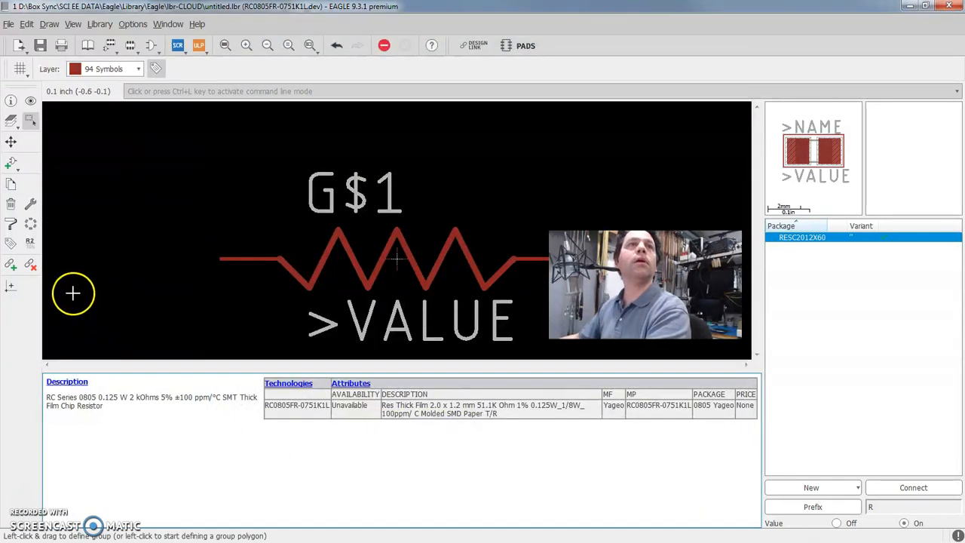
Step: Return to the new library's table of contents to review the imported device, footprint and symbol
left_click(88, 45)
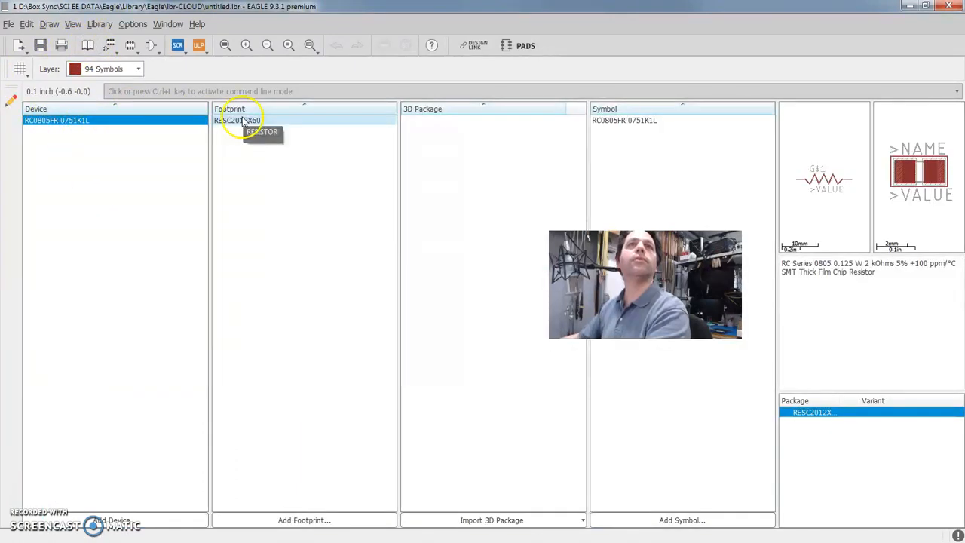
left_click(441, 144)
left_click(157, 183)
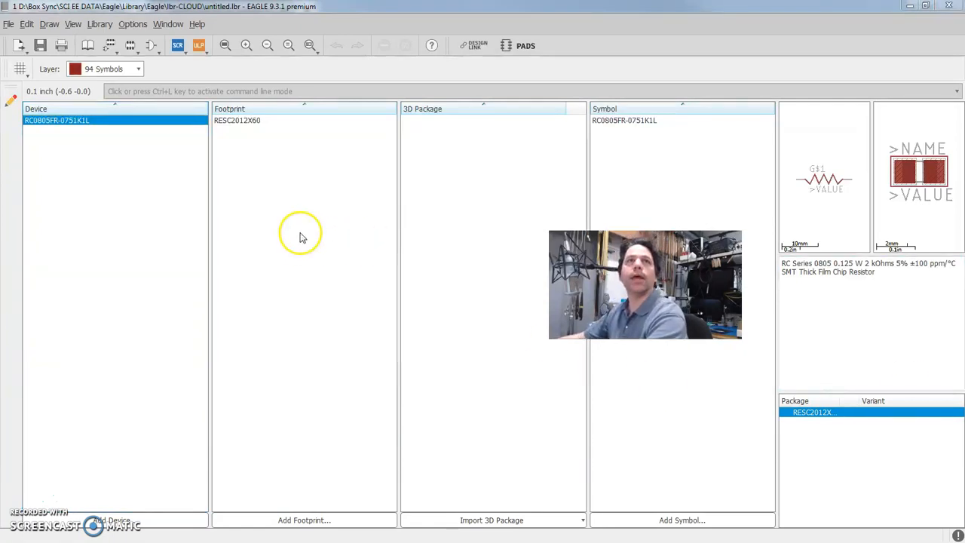
Step: Open the Script dialog and browse for a script file to run in the library
left_click(176, 46)
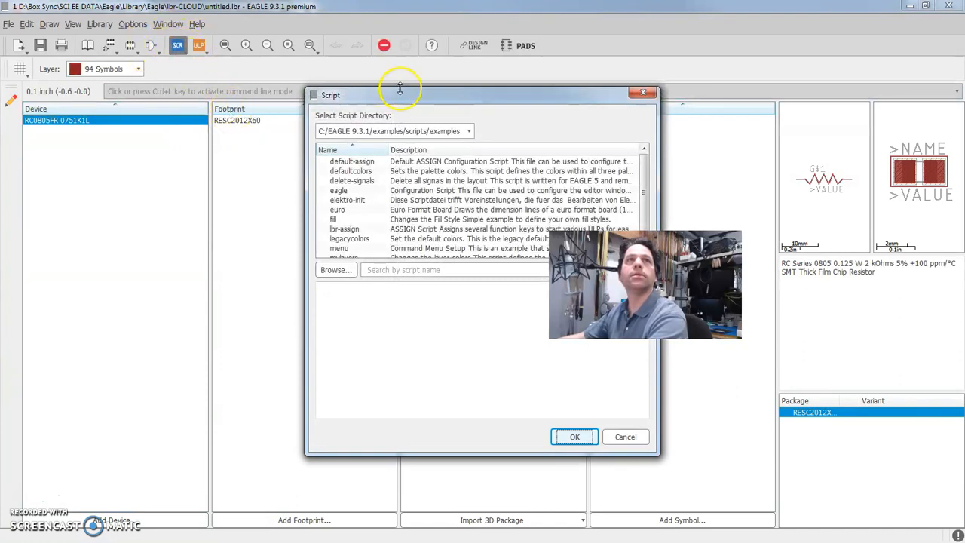
left_click_drag(405, 101, 259, 87)
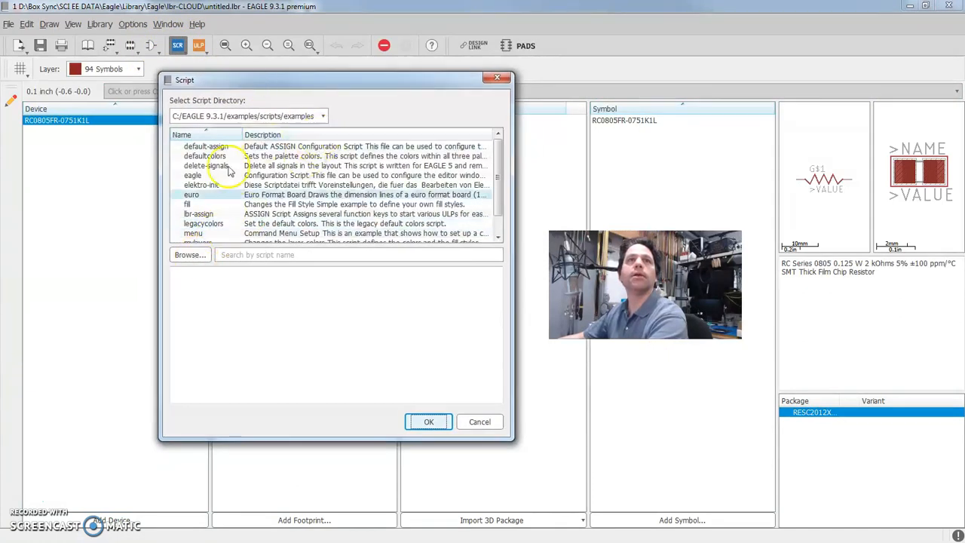
left_click(191, 256)
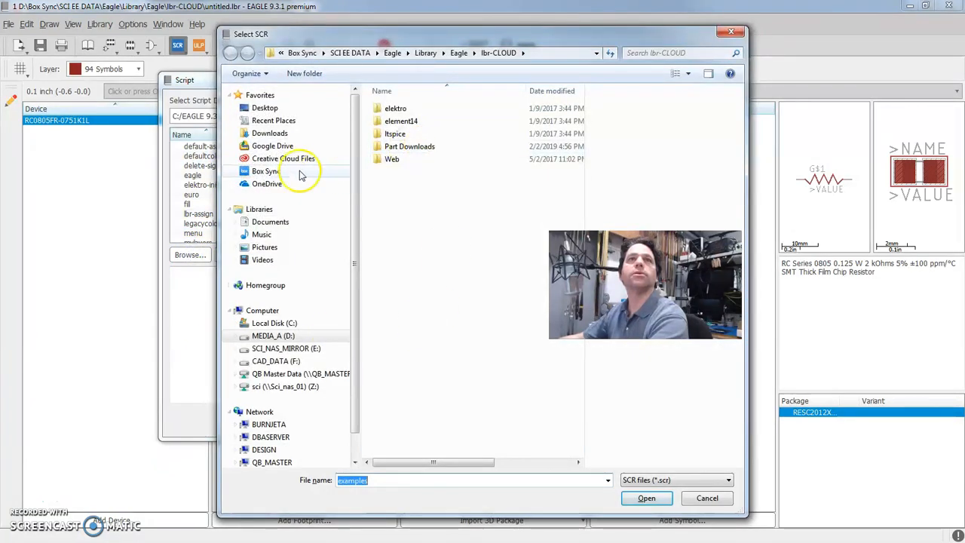
left_click(270, 172)
double_click(398, 260)
left_click(392, 134)
double_click(392, 134)
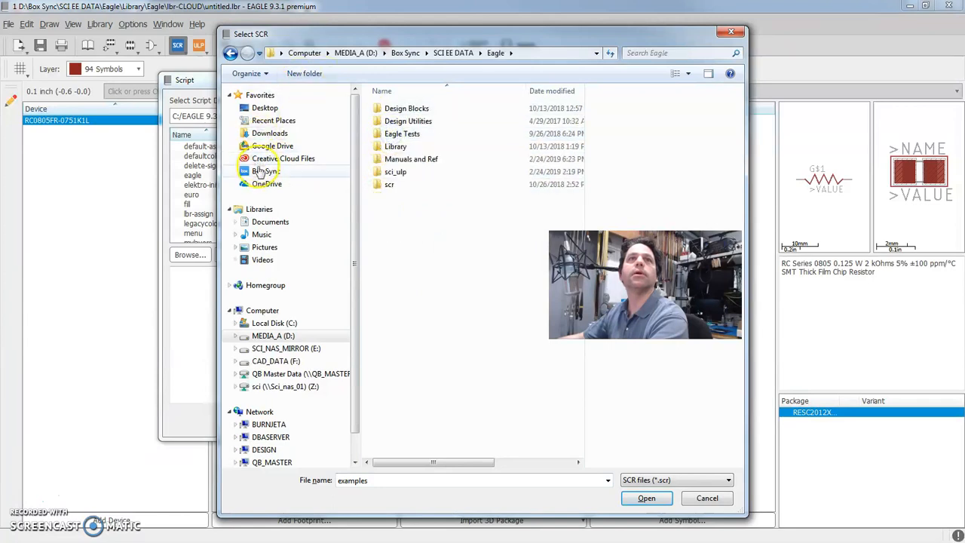
Step: Run the script 2019-03-01_02-49-28_Library.scr from Box Sync > Factory400 > Eagle > Library > Eagle
left_click(259, 173)
double_click(396, 171)
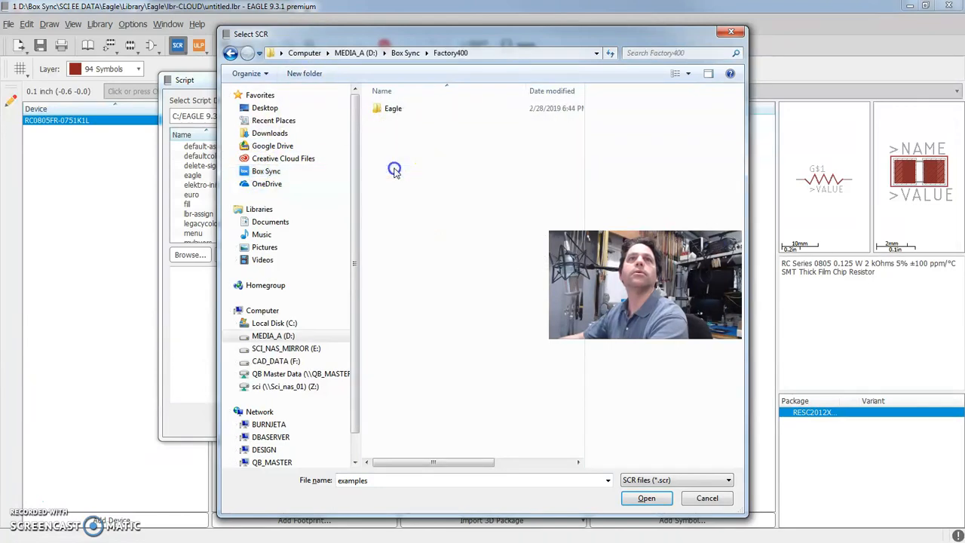
double_click(381, 108)
double_click(381, 108)
double_click(381, 108)
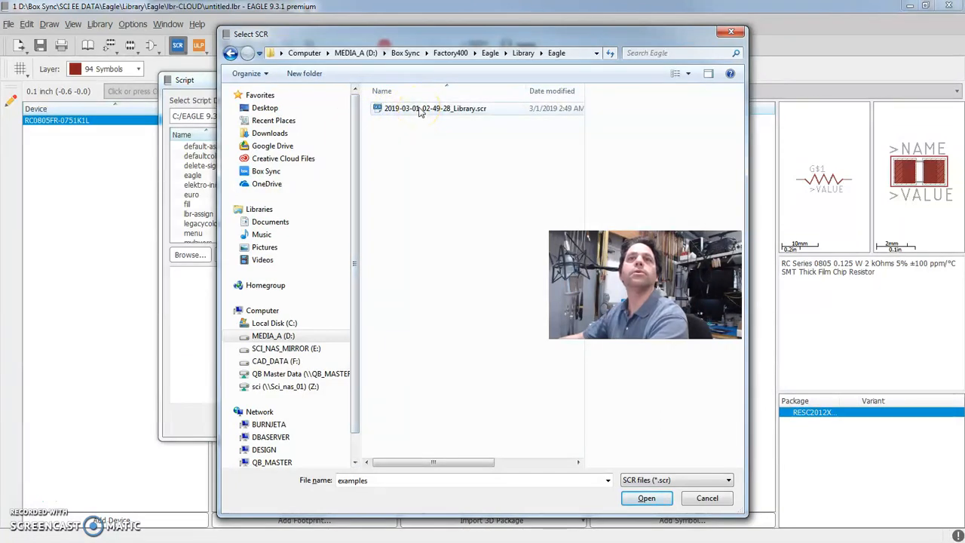
left_click(422, 109)
left_click(646, 498)
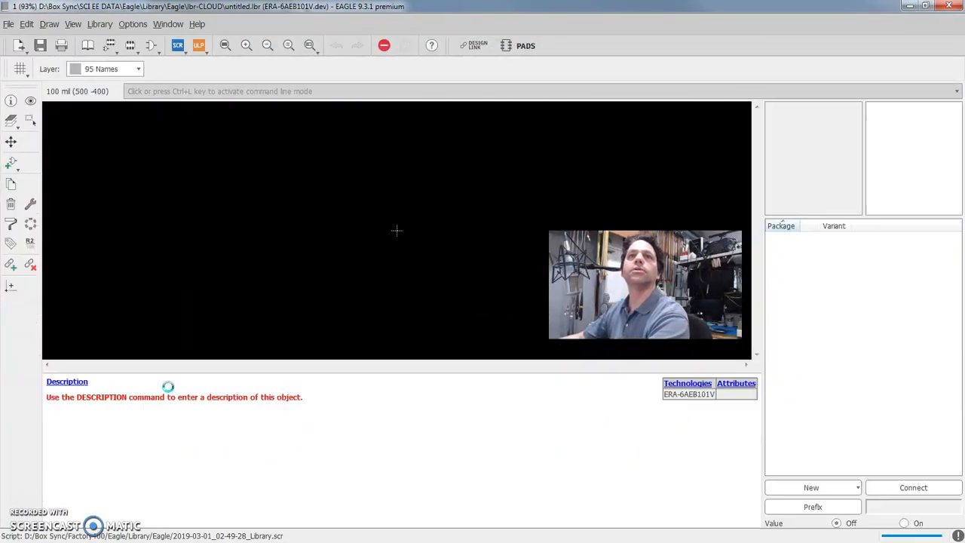
Step: Check the pin-to-pad connections of the RC0805N-L package variant and switch the ERA-6AEB101V device's Value option to On
left_click(414, 274)
scroll(423, 238, "up", 2)
scroll(425, 238, "up", 2)
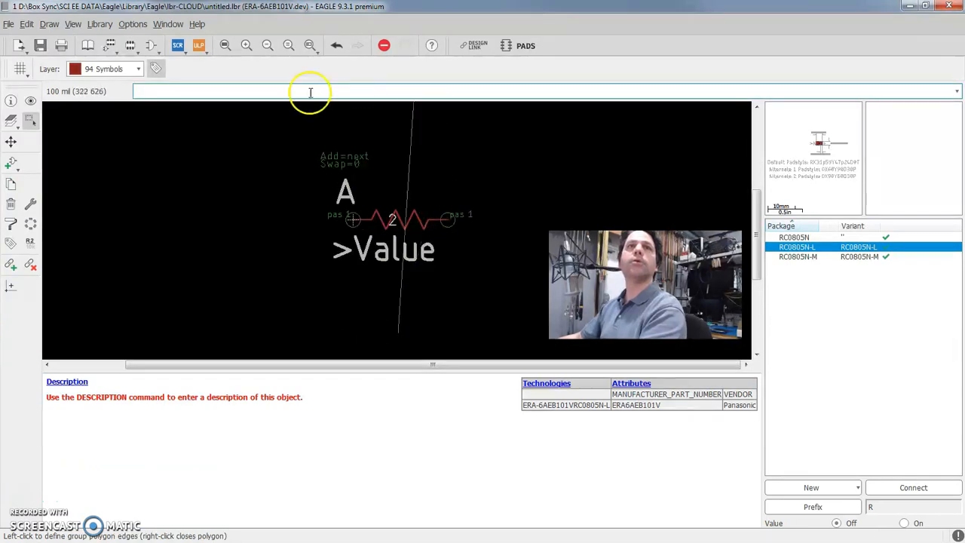
key("Escape")
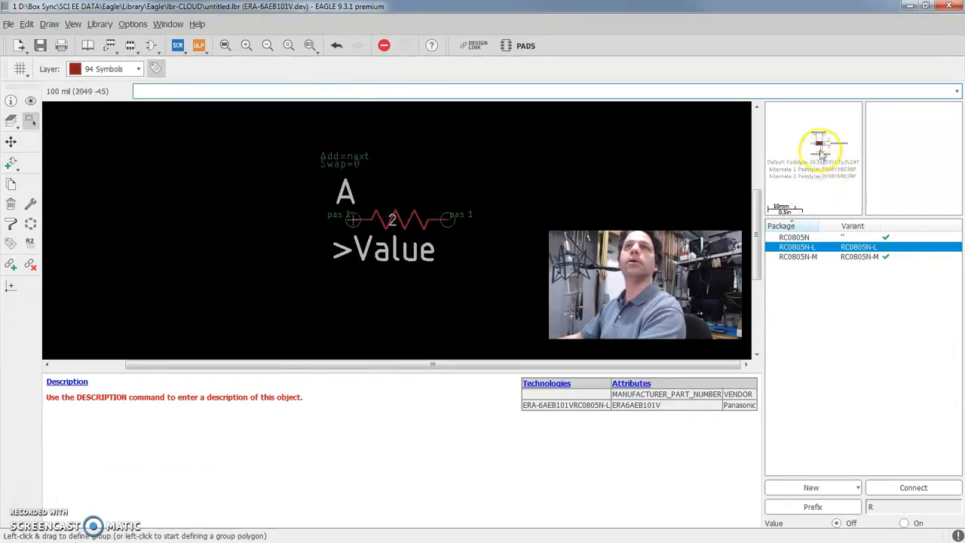
left_click(134, 405)
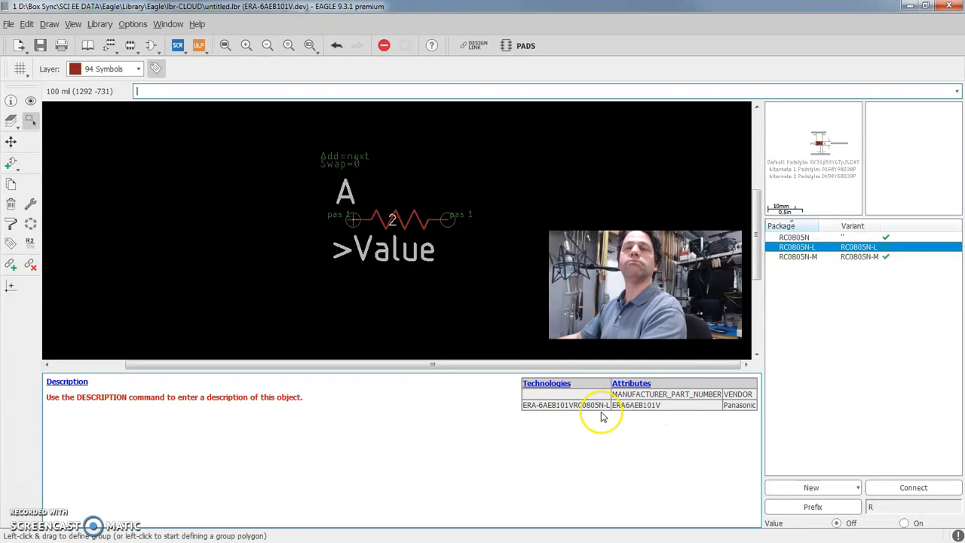
left_click(909, 489)
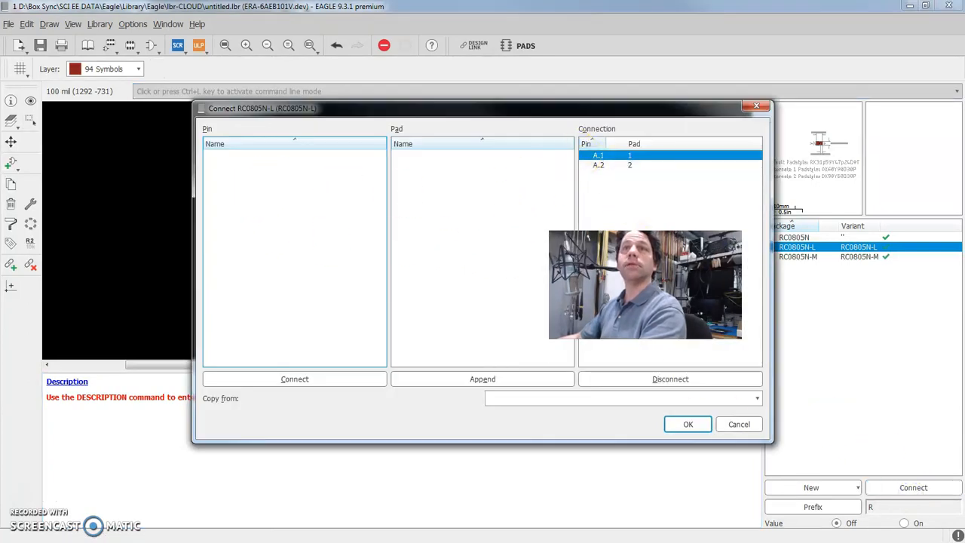
left_click(730, 429)
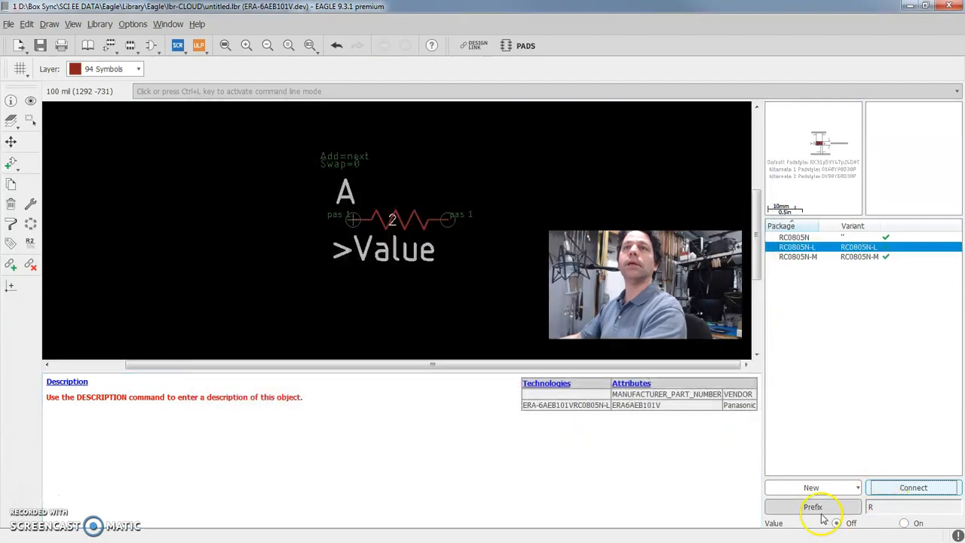
left_click(903, 524)
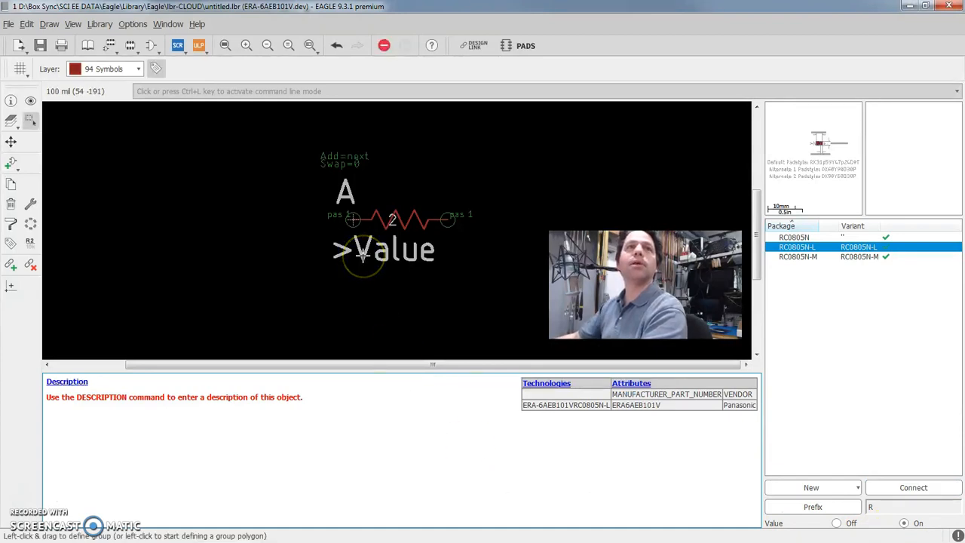
Step: Move the resistor symbol A a short distance left in the ERA-6AEB101V device drawing
scroll(375, 246, "up", 2)
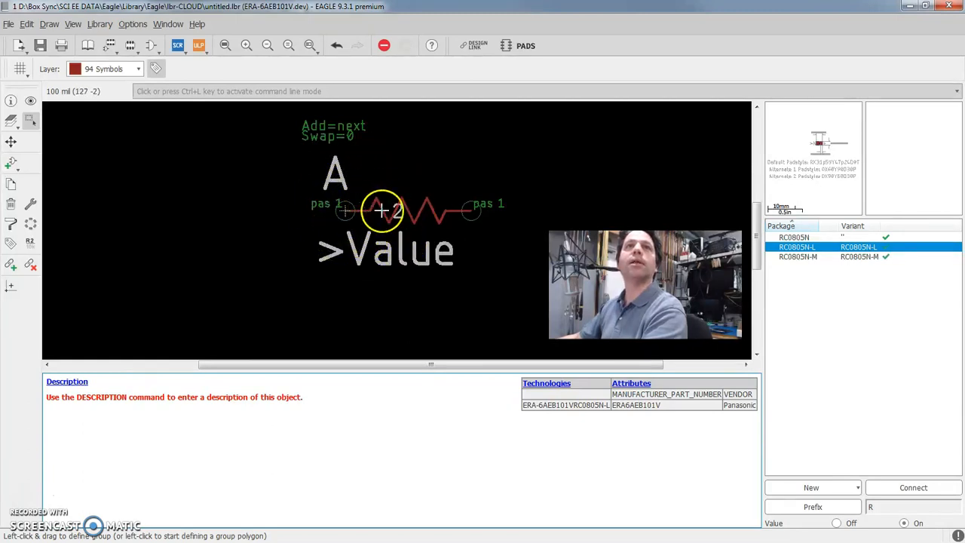
key("F7")
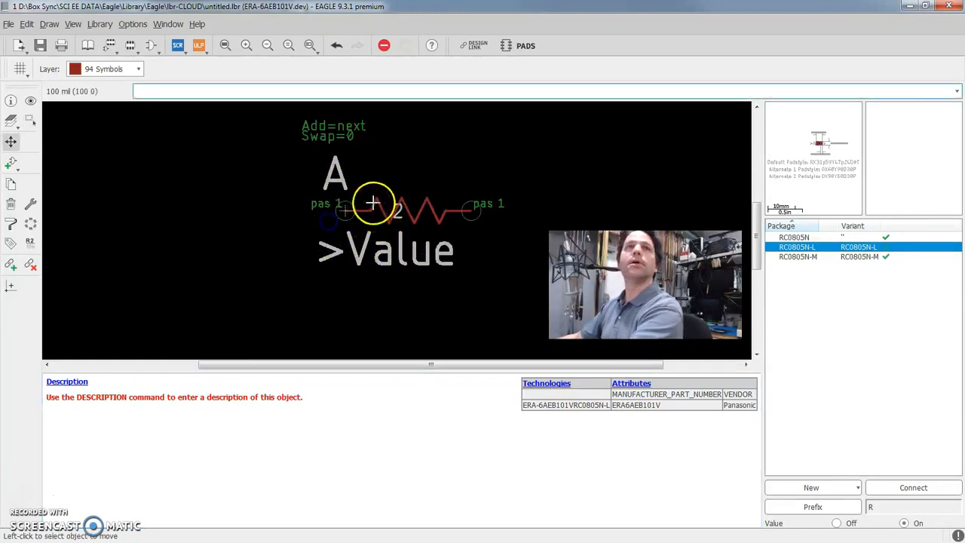
left_click(344, 210)
left_click(295, 210)
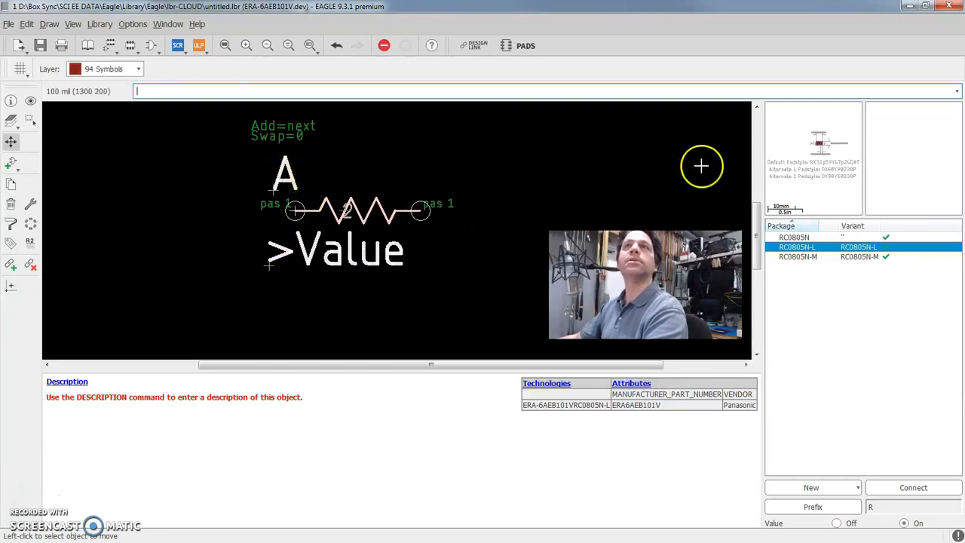
Step: Open the RC0805N-L footprint for editing and examine the properties of its Default Padstyle text without changing them
right_click(797, 250)
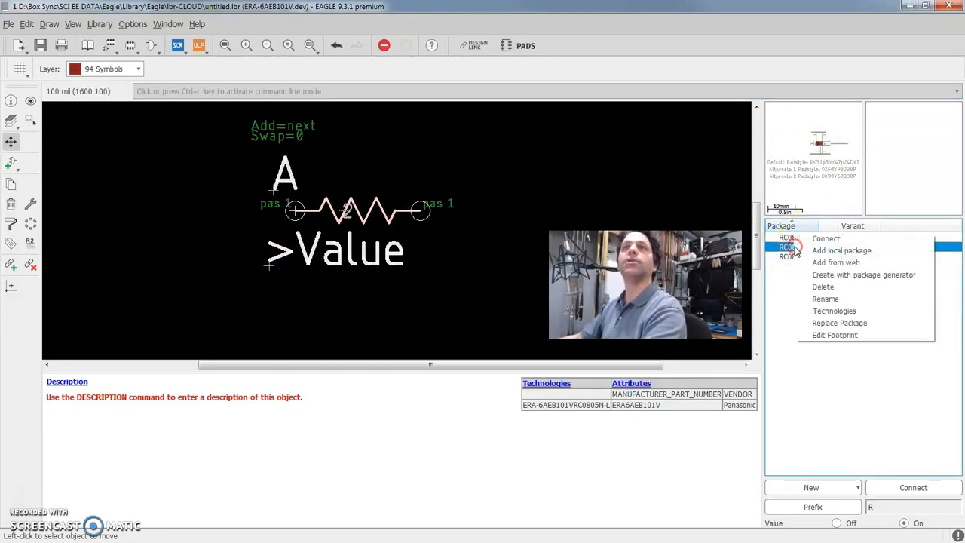
left_click(827, 337)
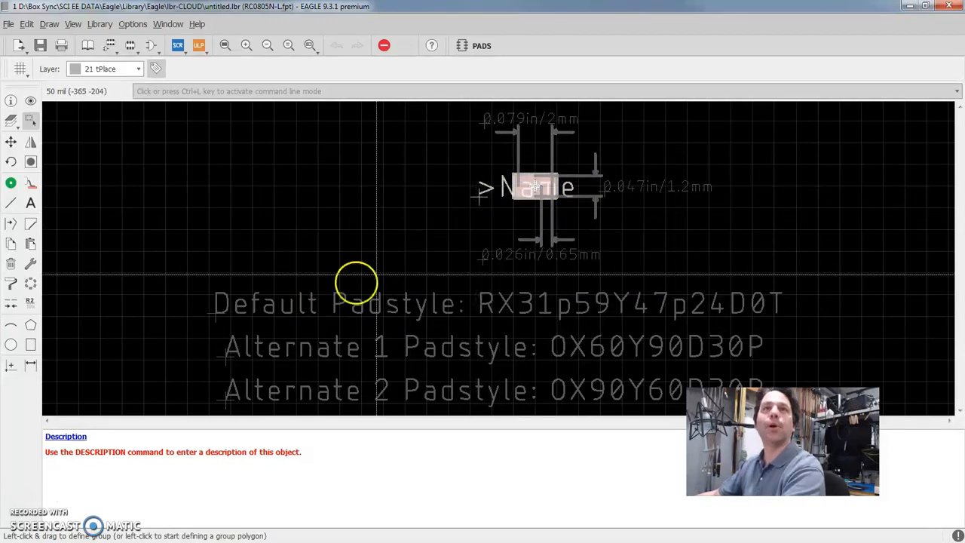
right_click(216, 312)
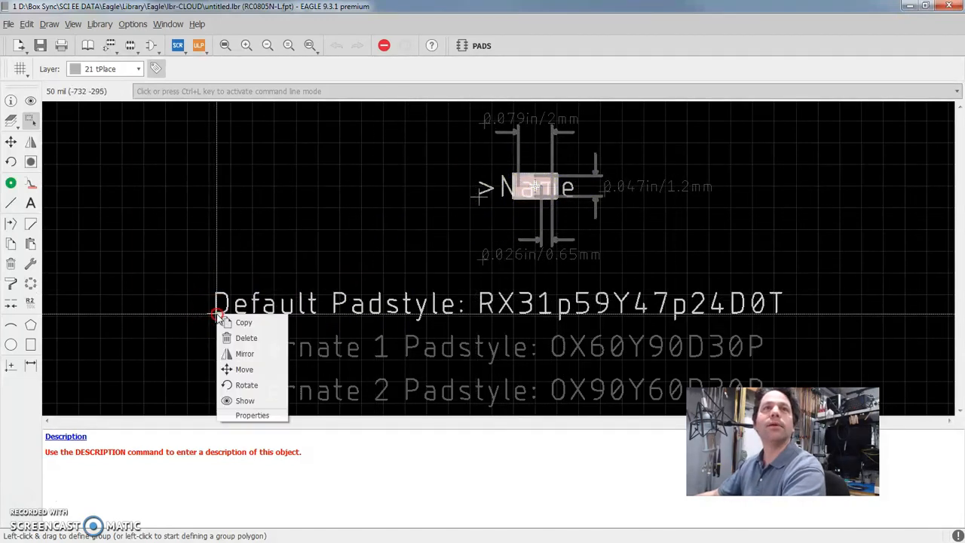
left_click(252, 416)
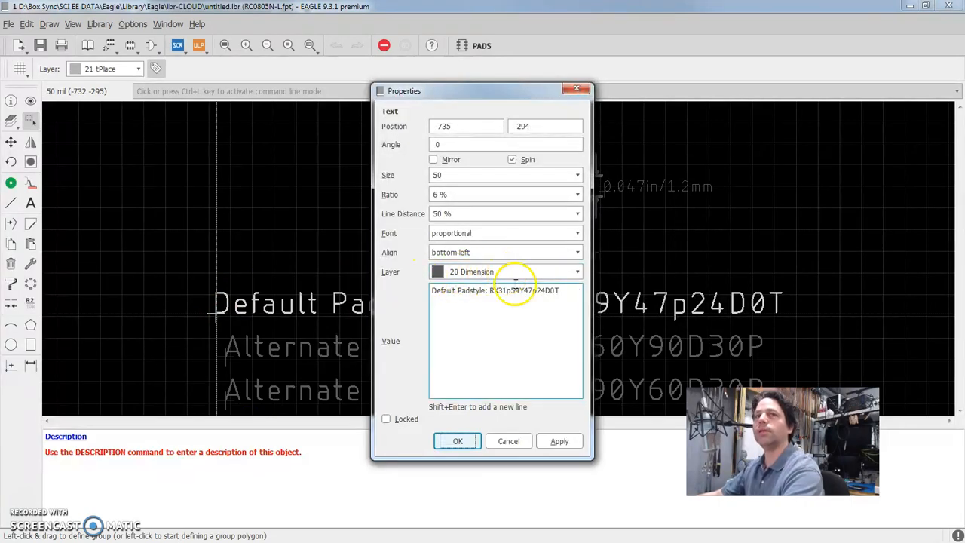
left_click(507, 442)
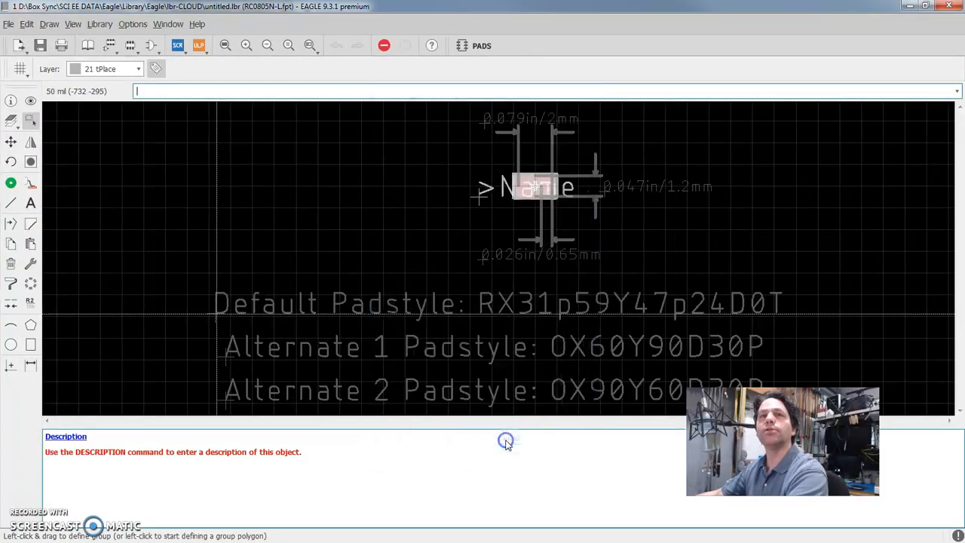
scroll(615, 287, "down", 1)
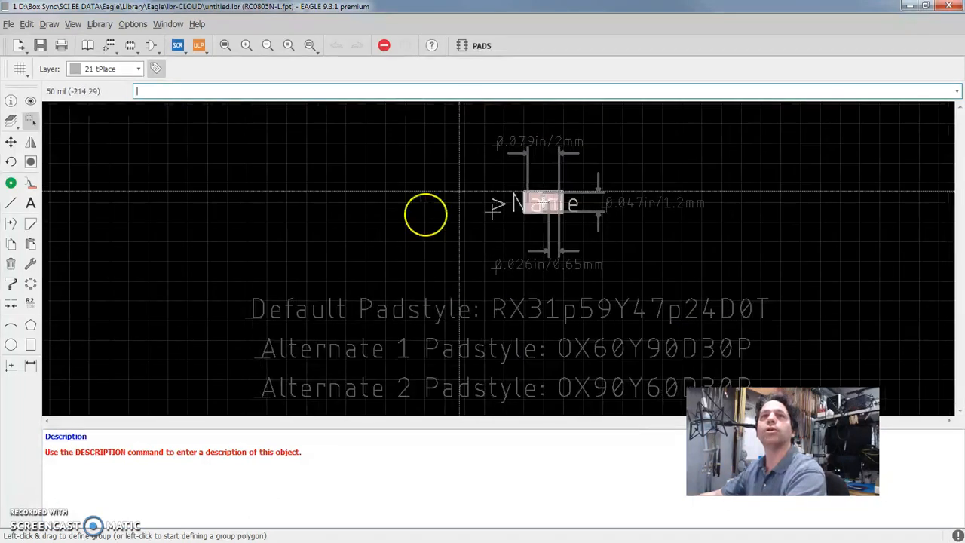
scroll(548, 266, "down", 1)
scroll(547, 267, "up", 1)
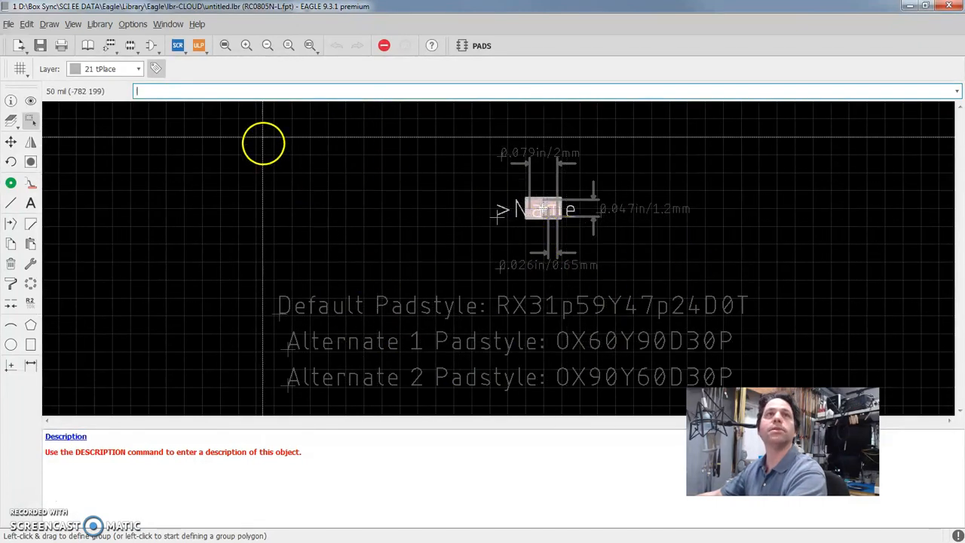
Step: Return to the library's table of contents and start a new 3D package with the package generator, using the Chip type
left_click(87, 45)
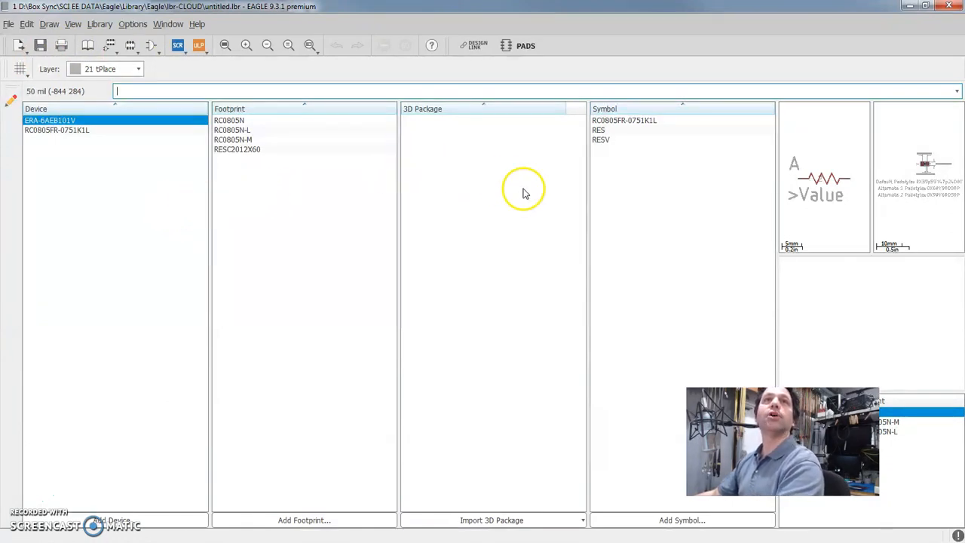
left_click(478, 526)
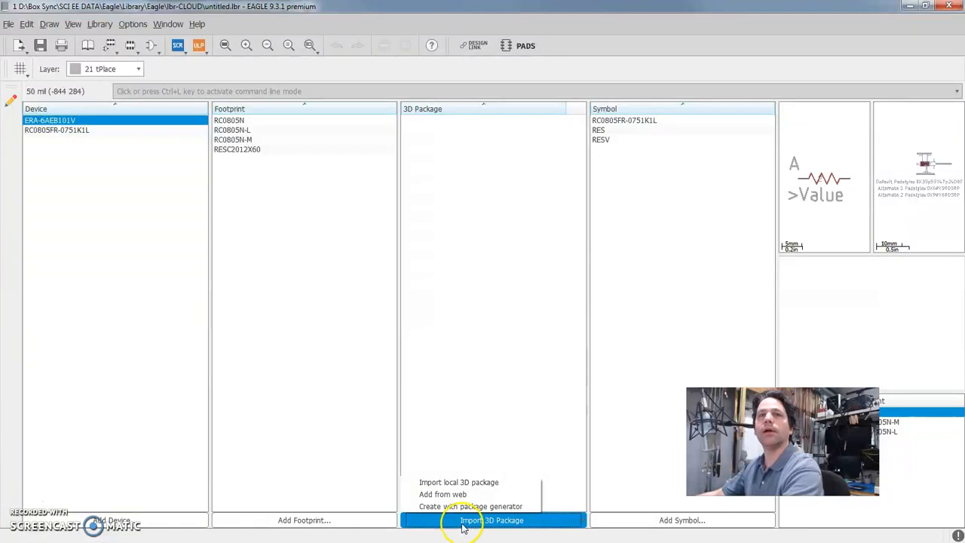
left_click(456, 507)
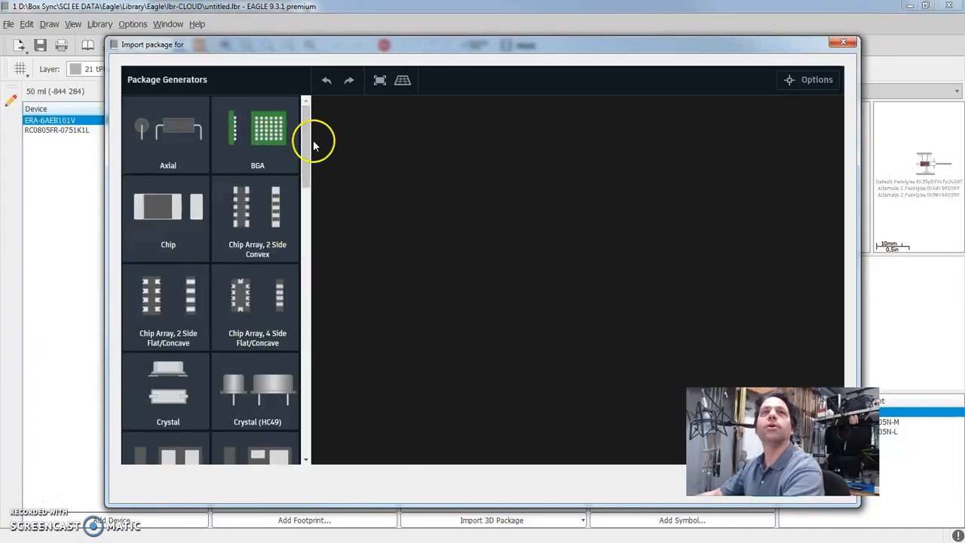
mouse_move(307, 144)
left_mouse_down()
mouse_move(307, 365)
mouse_move(302, 134)
left_mouse_up()
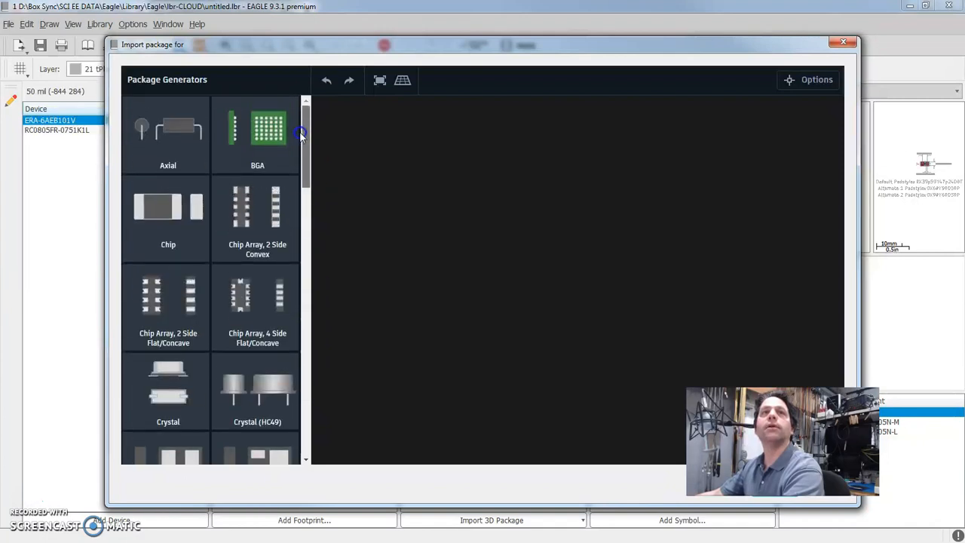
left_click(155, 254)
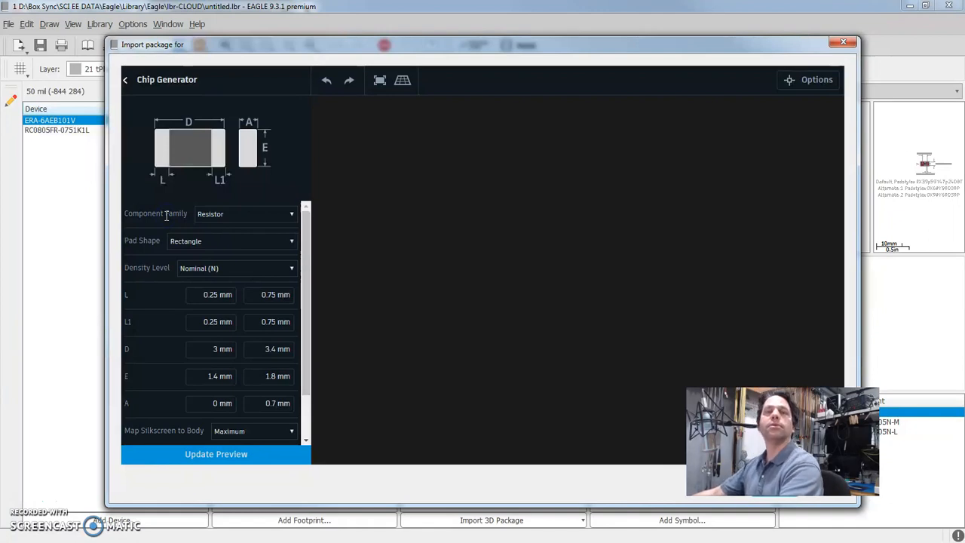
Step: Set the chip's component family to Resistor, generate the 3D preview with the default dimensions and inspect the model
left_click(261, 216)
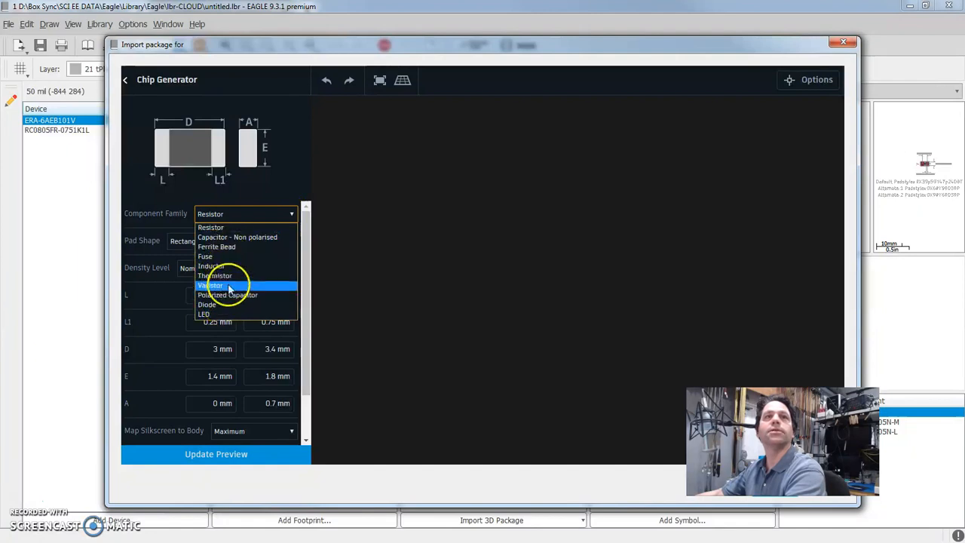
left_click(253, 227)
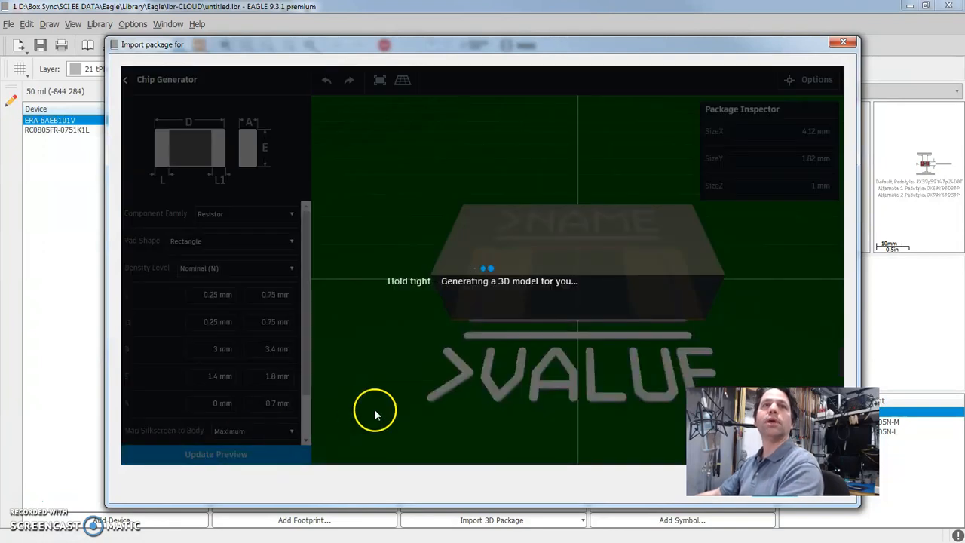
left_click(545, 382)
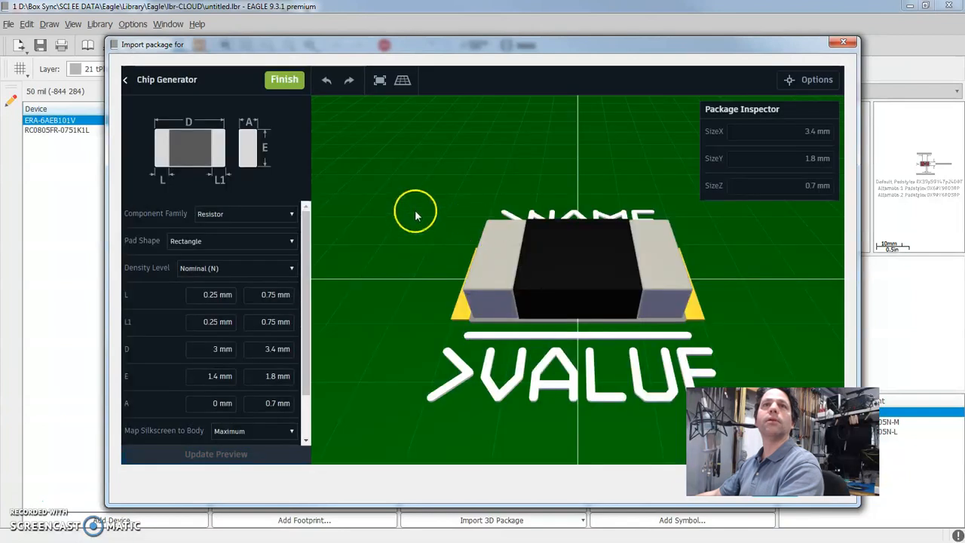
right_click_drag(415, 213, 413, 267)
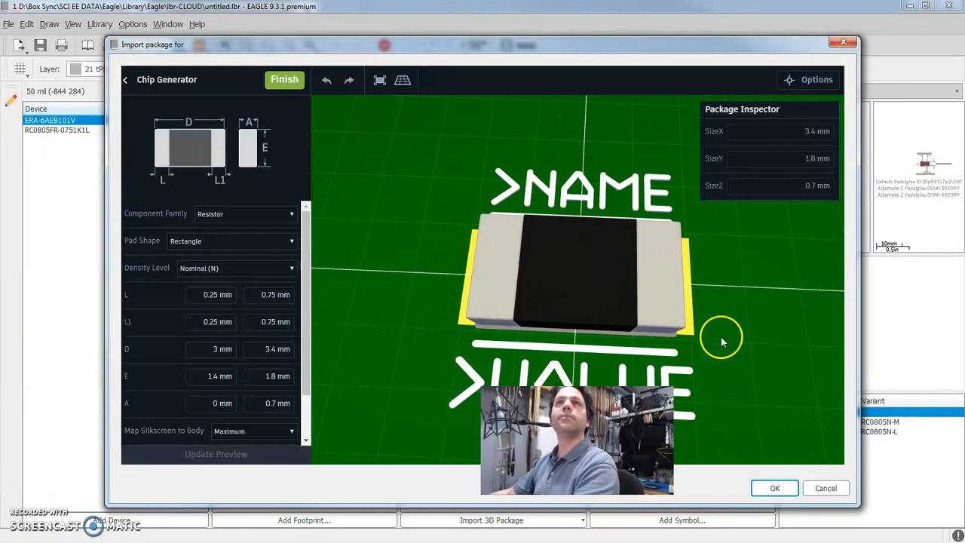
Step: Show the generator's display options, finish the chip resistor package and import it into the library
left_click(818, 79)
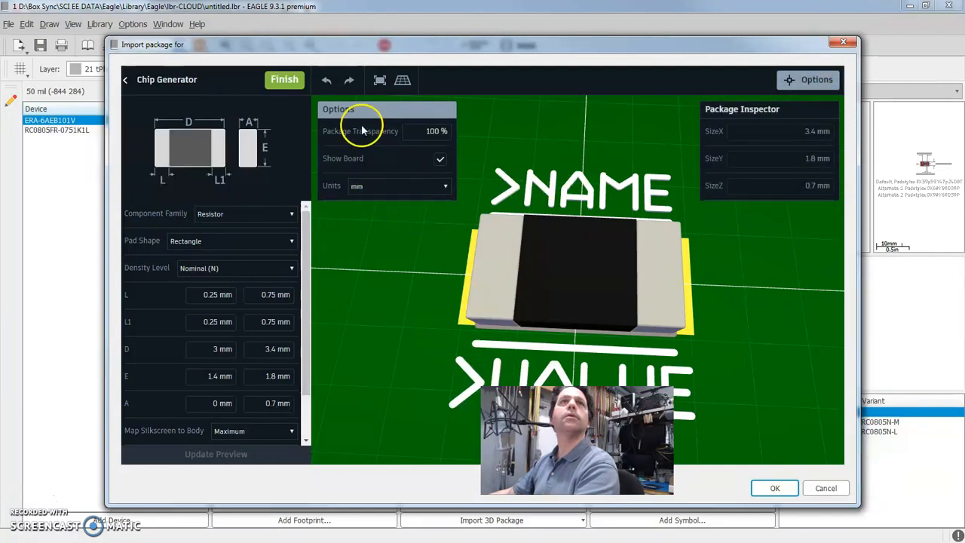
left_click(285, 80)
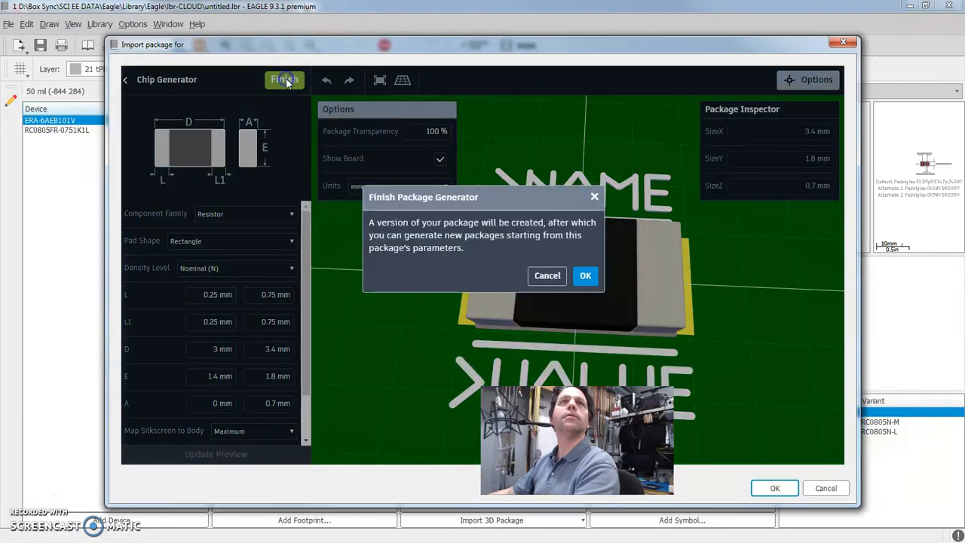
left_click(585, 277)
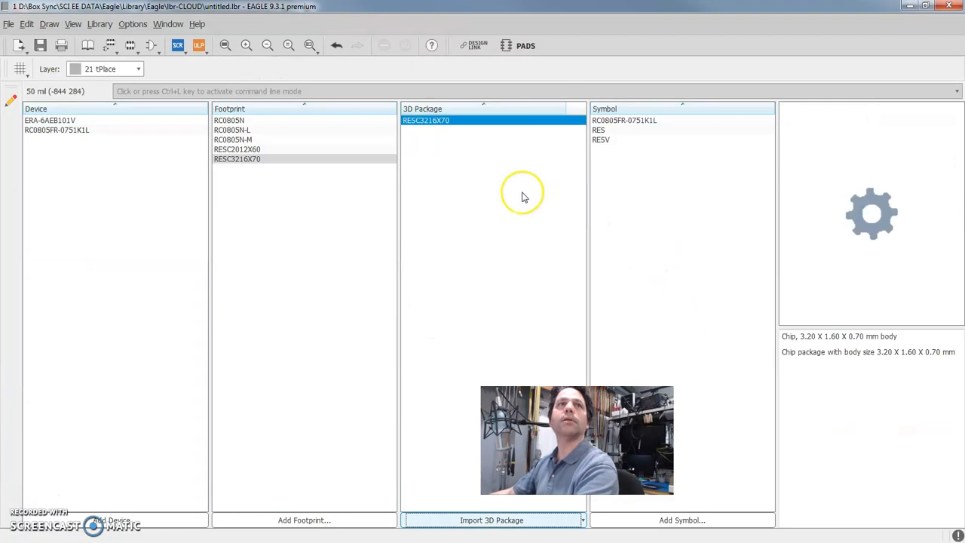
Step: Review the RESC3216X70 3D package and its footprint, the RC0805FR-0751K1L symbol and both existing devices in the library
left_click(431, 120)
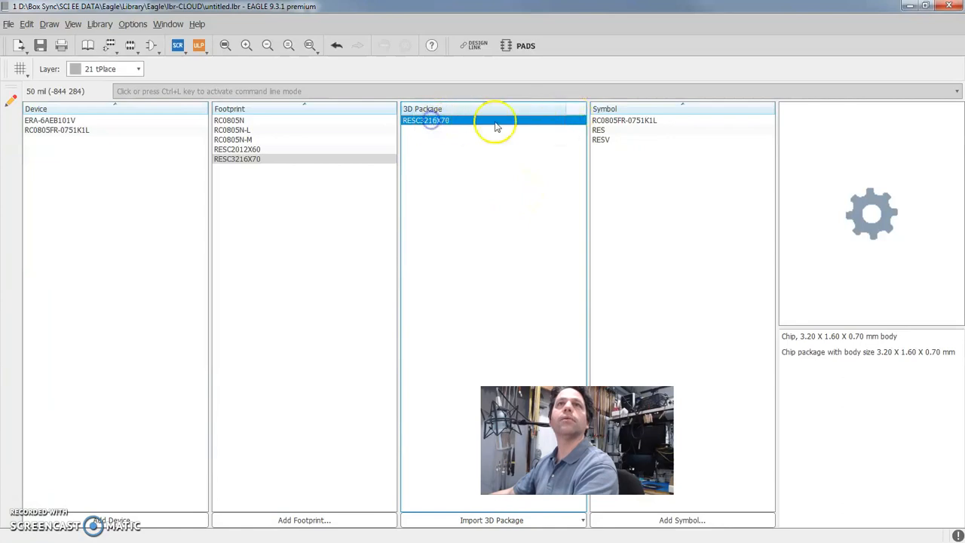
left_click(613, 121)
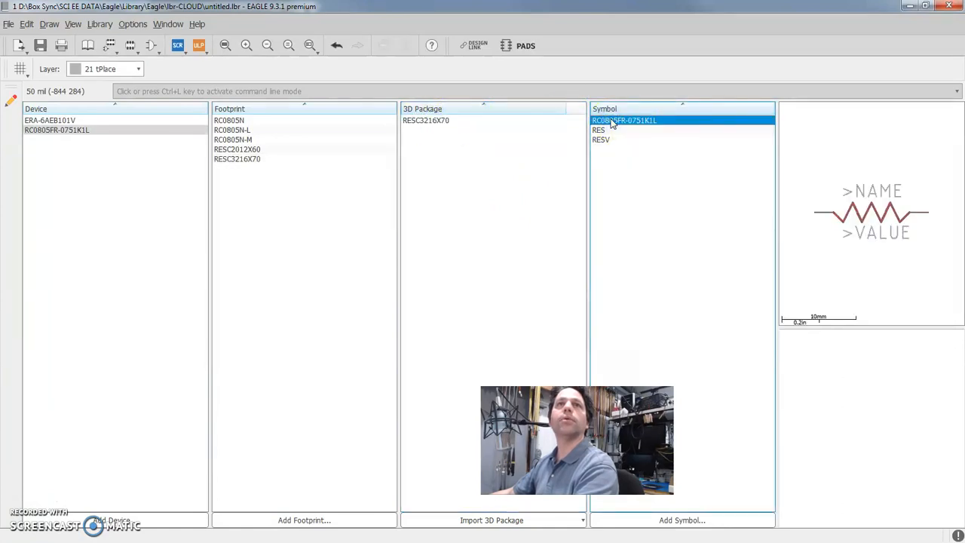
left_click(231, 160)
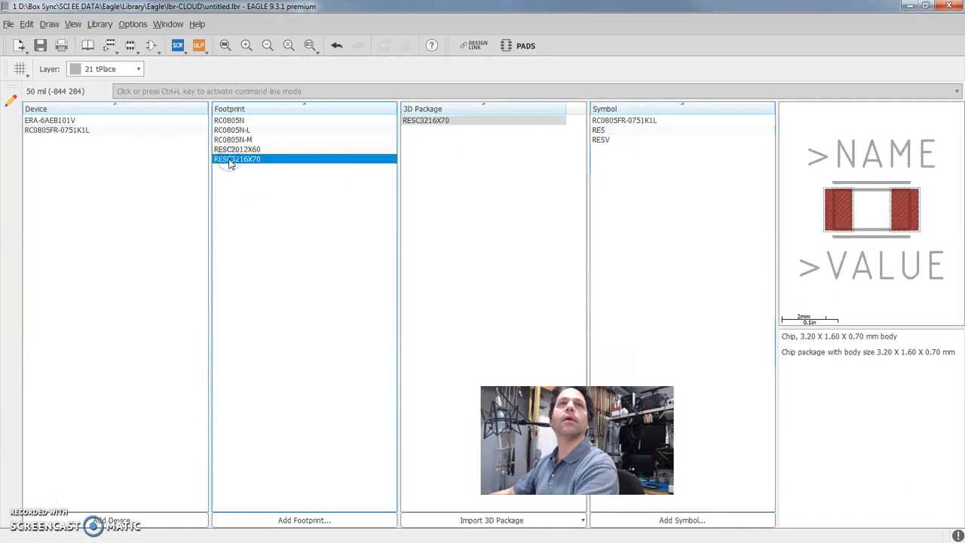
left_click(54, 131)
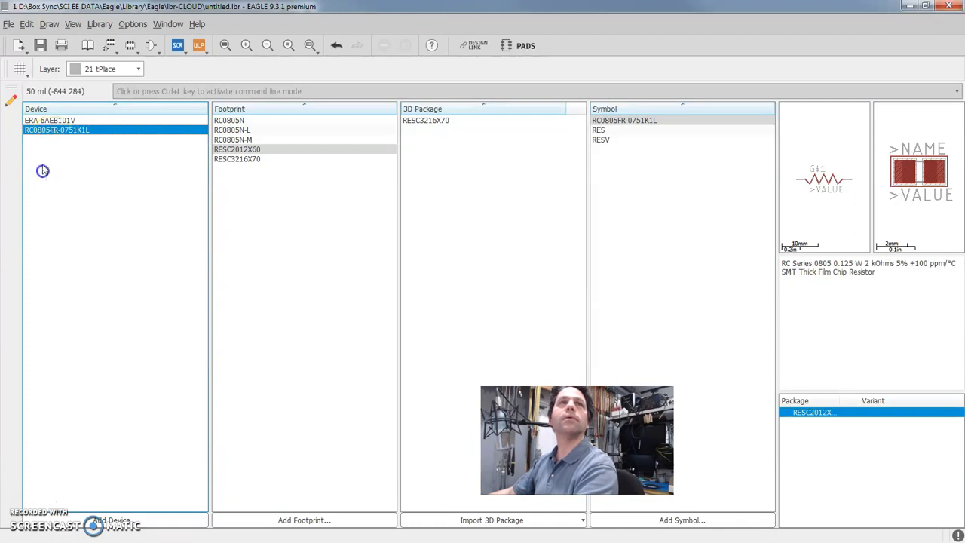
left_click(48, 120)
Step: Remove the RC0805FR-0751K1L and ERA-6AEB101V devices from the library
left_click(53, 130)
right_click(54, 132)
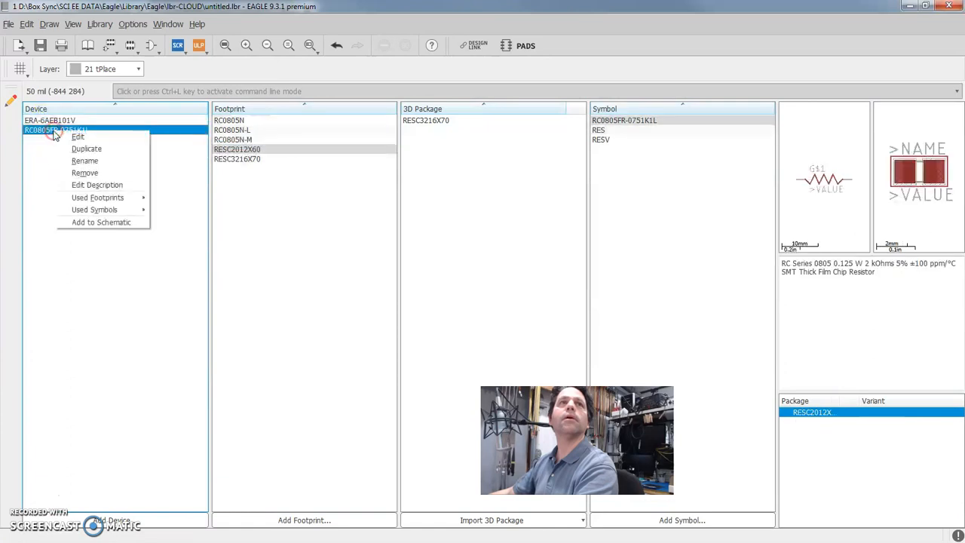
left_click(81, 173)
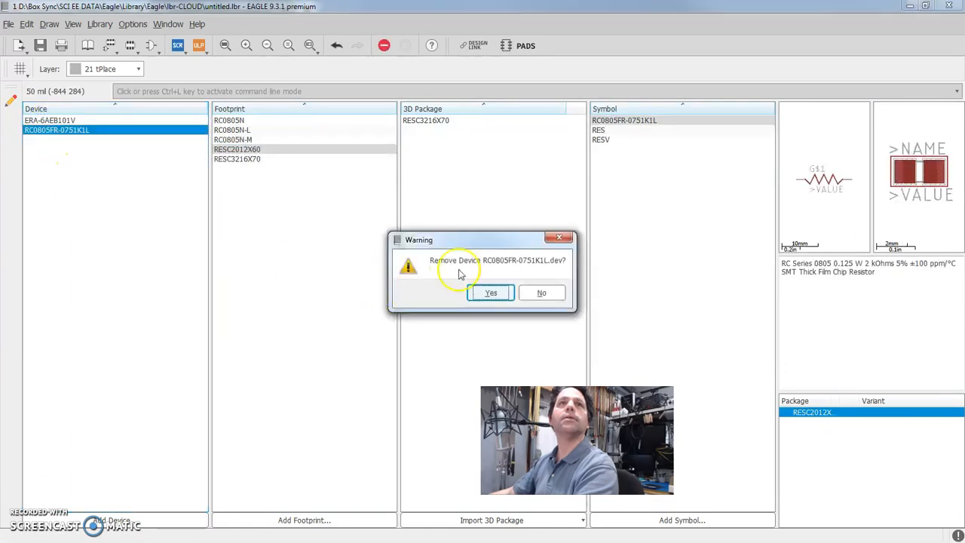
left_click(492, 293)
right_click(47, 121)
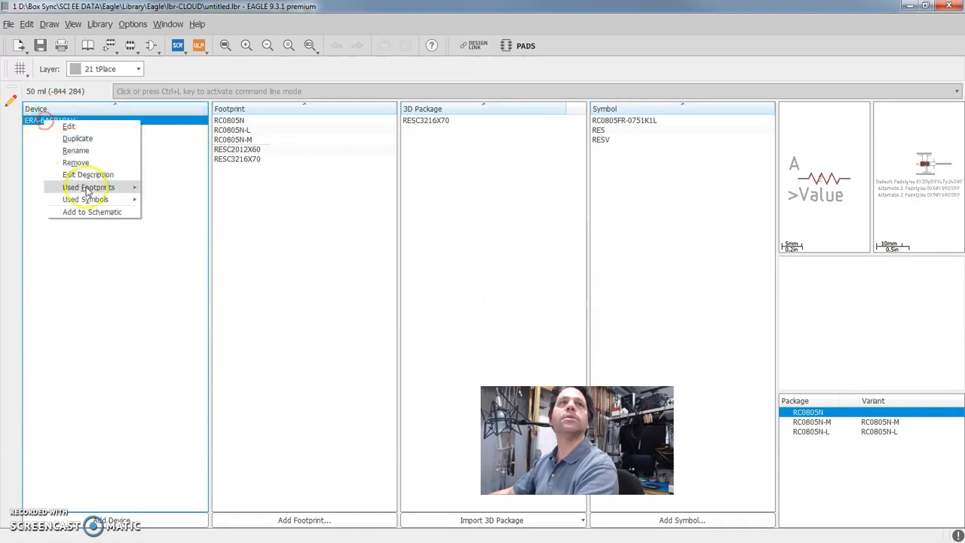
mouse_move(87, 190)
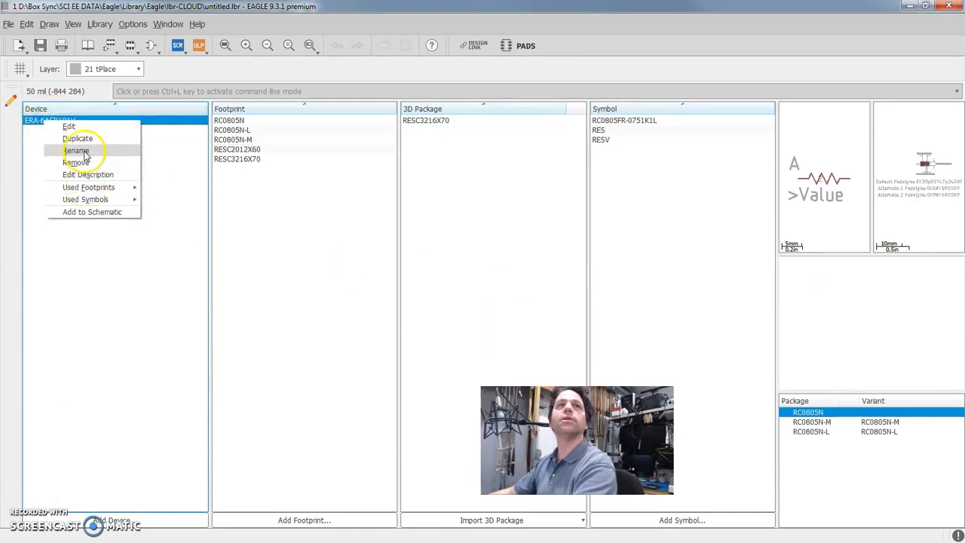
left_click(81, 161)
left_click(485, 292)
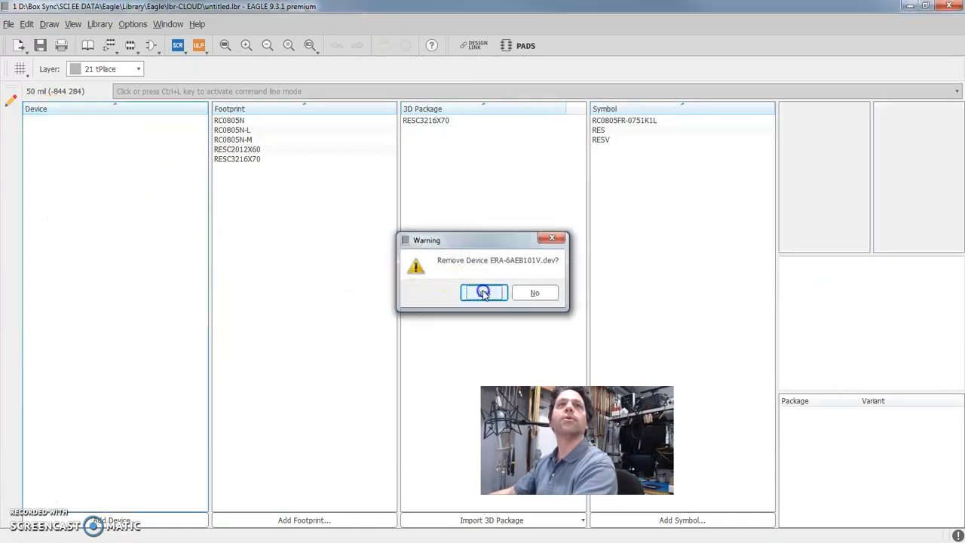
Step: Try to remove the RESC3216X70 footprint from the library
right_click(234, 166)
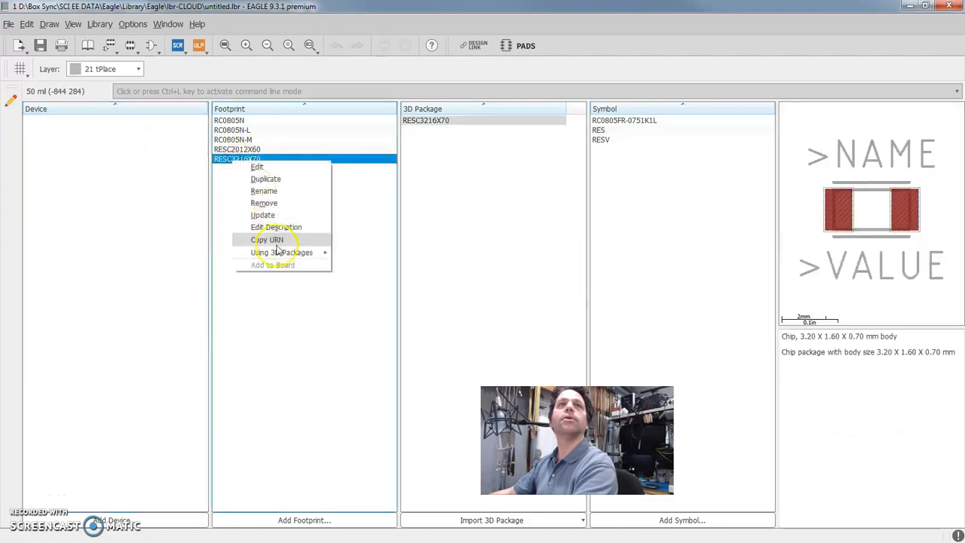
left_click(265, 203)
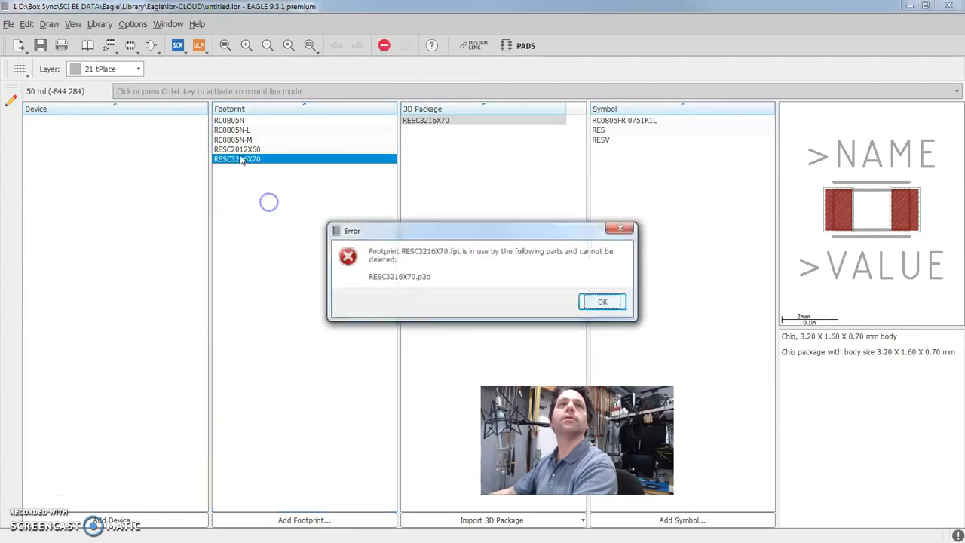
left_click(597, 301)
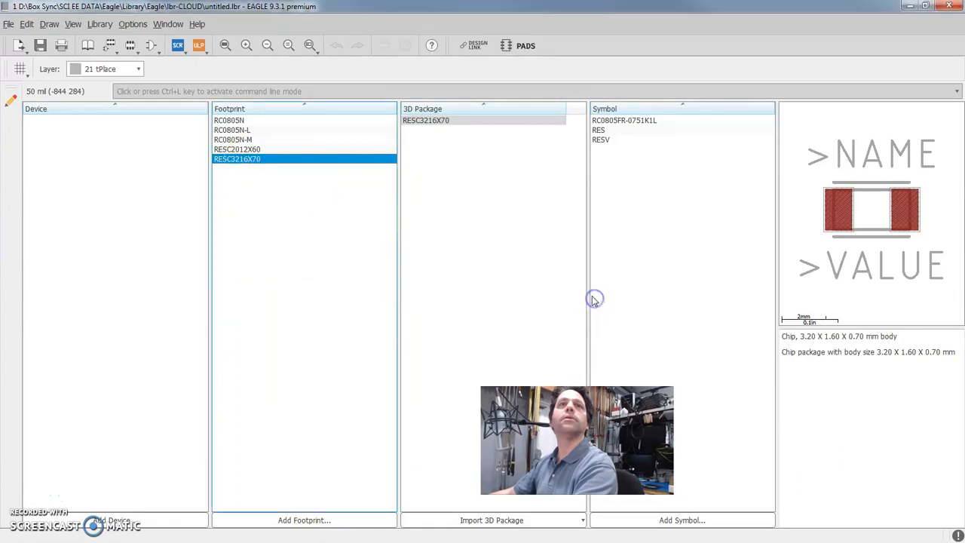
Step: Remove the RESC2012X60 footprint from the library
right_click(245, 151)
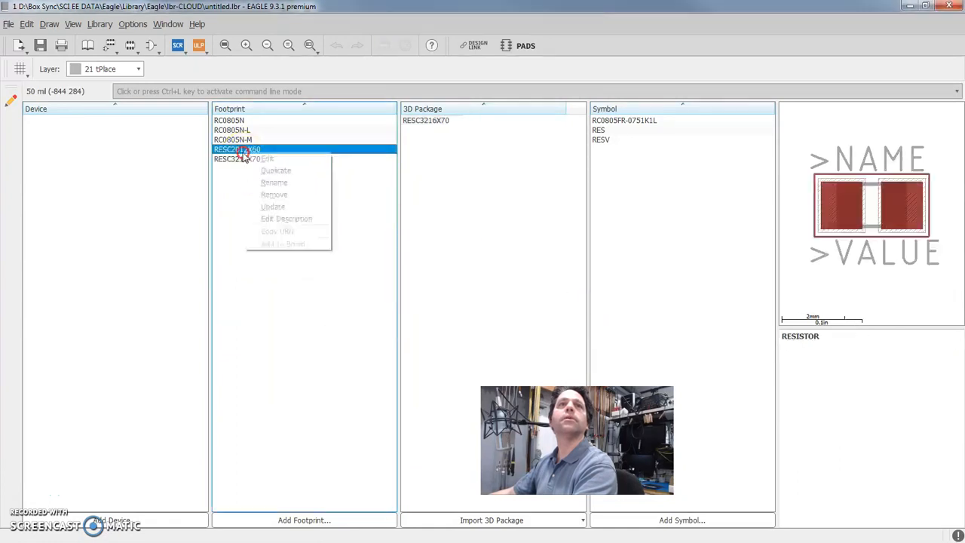
left_click(274, 194)
left_click(482, 294)
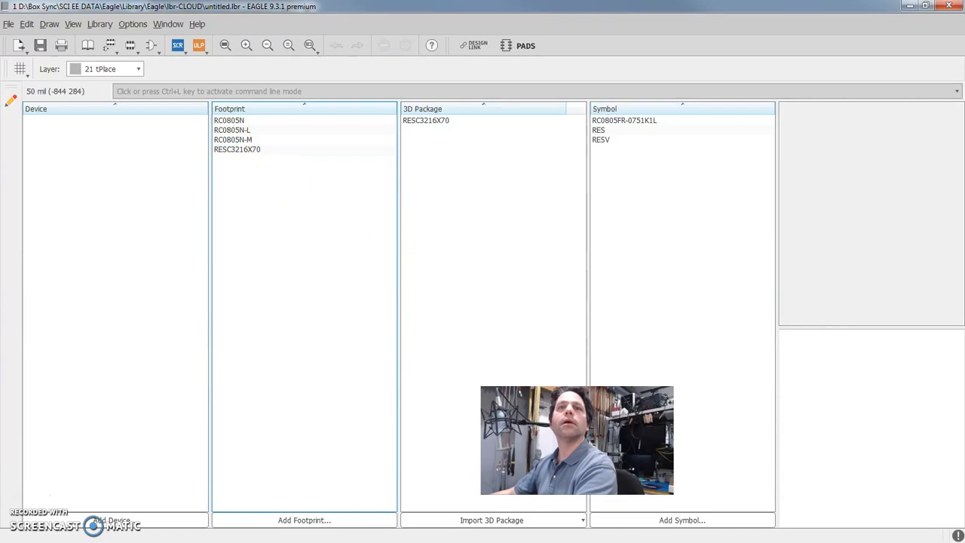
Step: Start another 3D package with the package generator's Chip type and generate its preview with the Resistor family and default dimensions
left_click(504, 519)
left_click(463, 507)
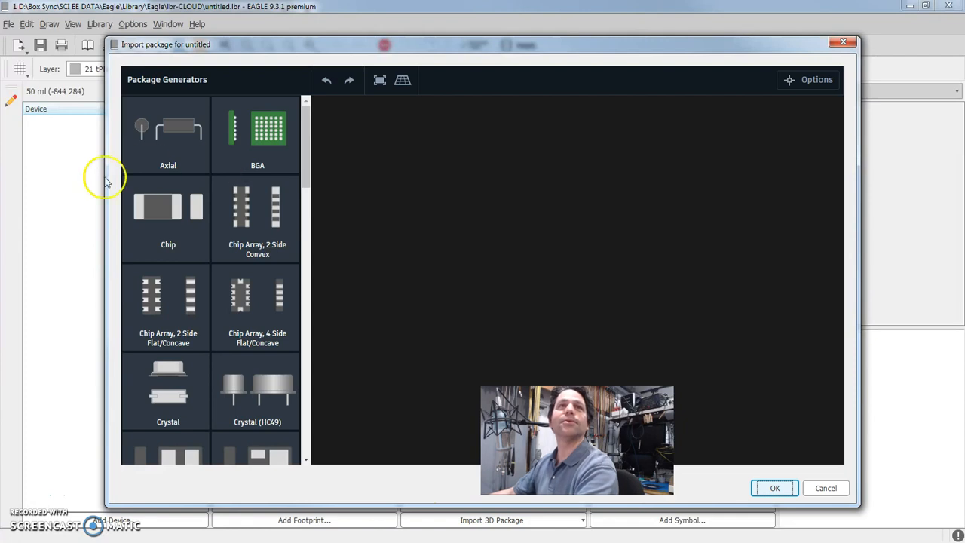
left_click(178, 225)
left_click(206, 455)
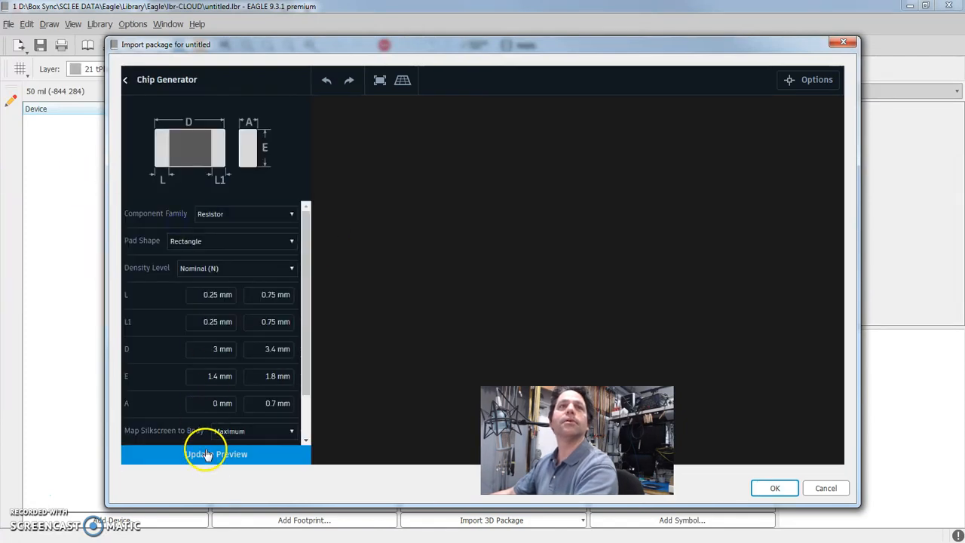
left_click(426, 240)
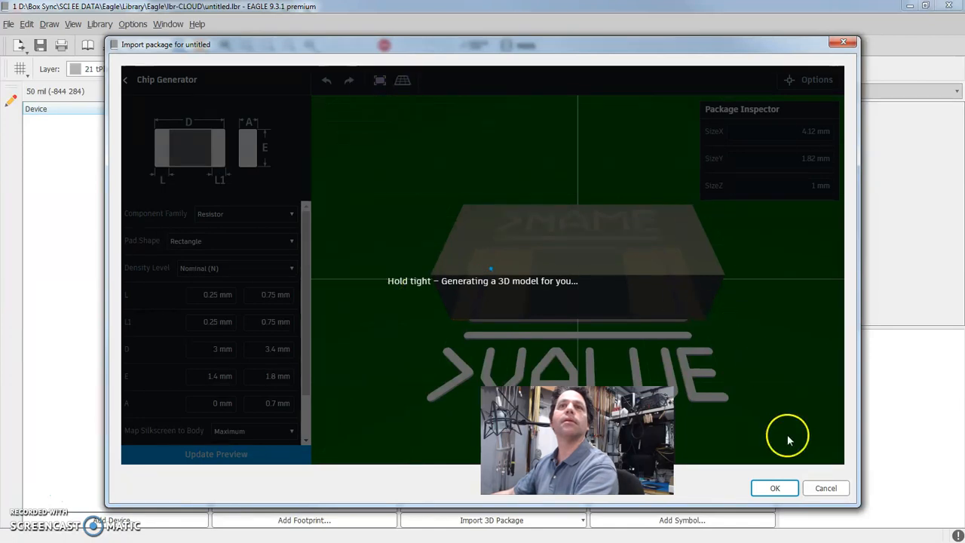
Step: Finish the generated chip package and import it into the library, overwriting the existing RESC3216X70 footprint
left_click(774, 488)
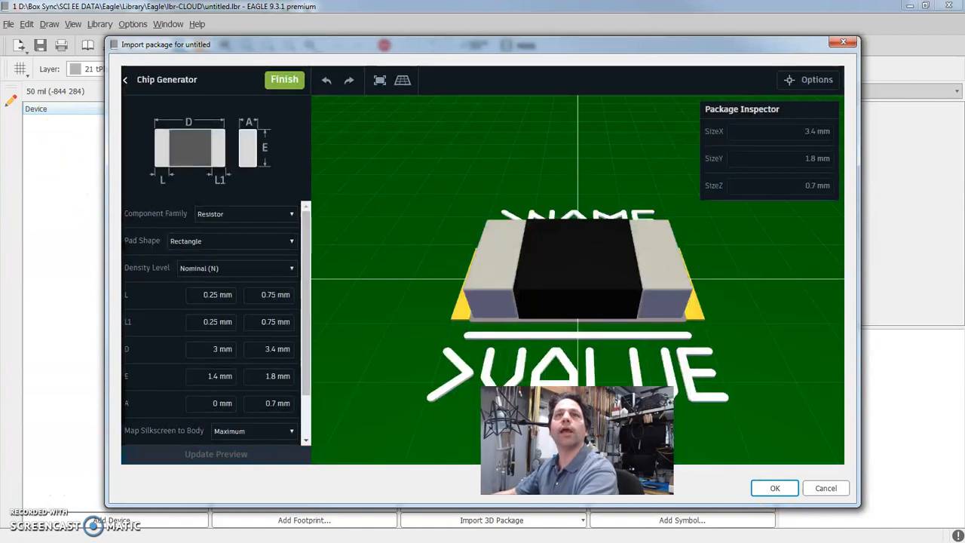
left_click(773, 489)
left_click(586, 276)
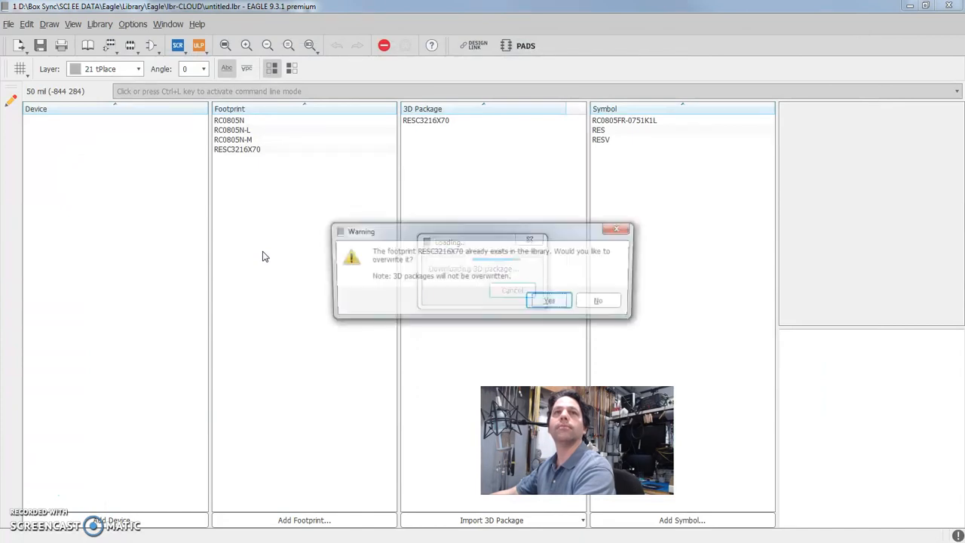
left_click(549, 303)
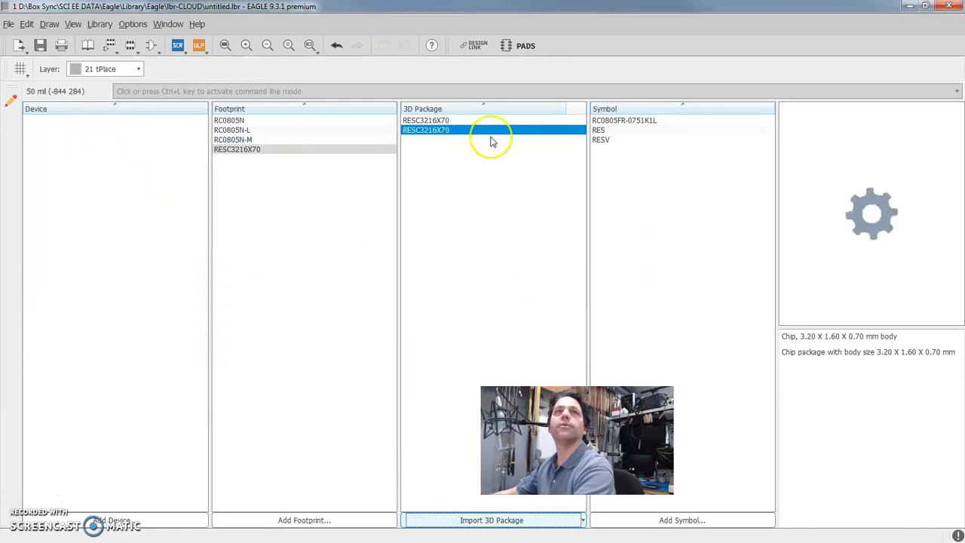
Step: Review the RESC3216X70 footprint with its linked 3D packages and the RC0805FR-0751K1L symbol
left_click(227, 149)
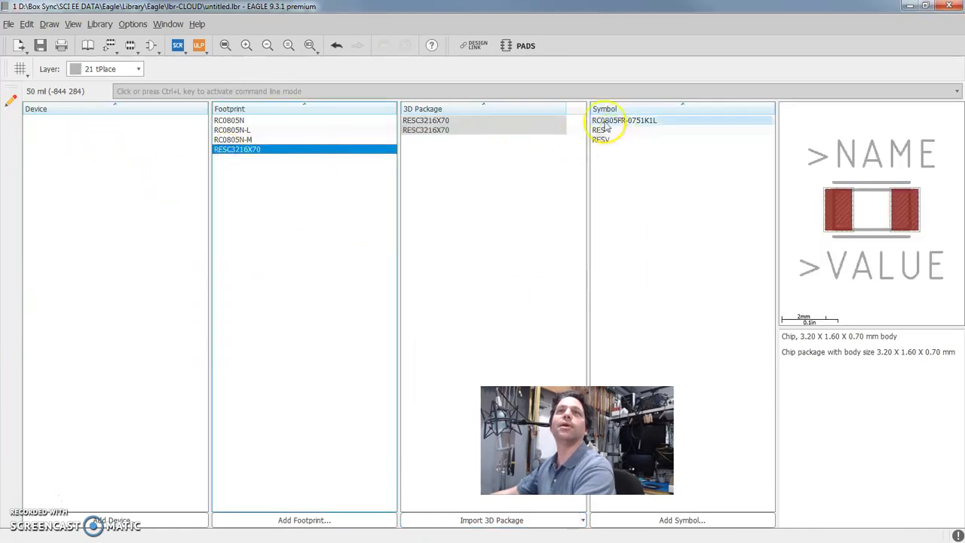
left_click(606, 121)
left_click(244, 161)
left_click(59, 161)
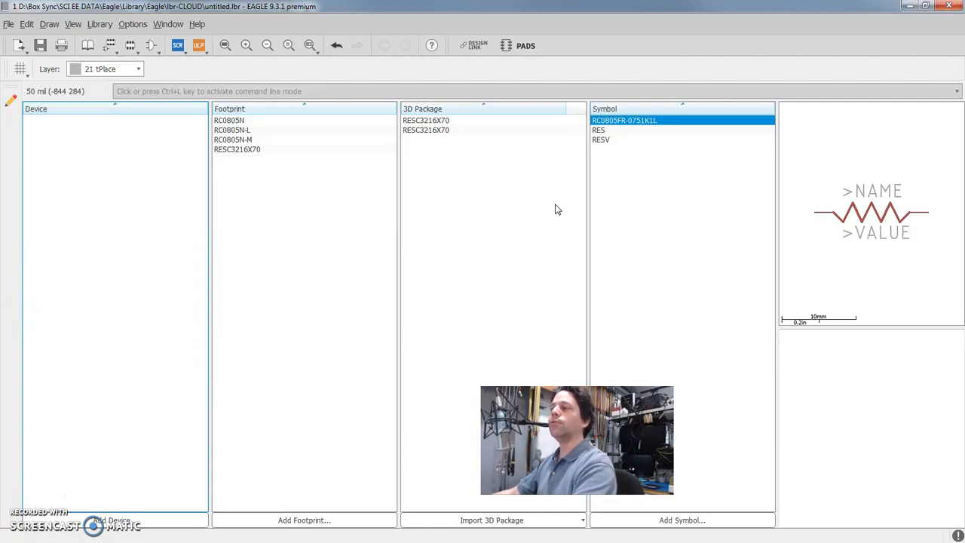
left_click(279, 274)
left_click(472, 233)
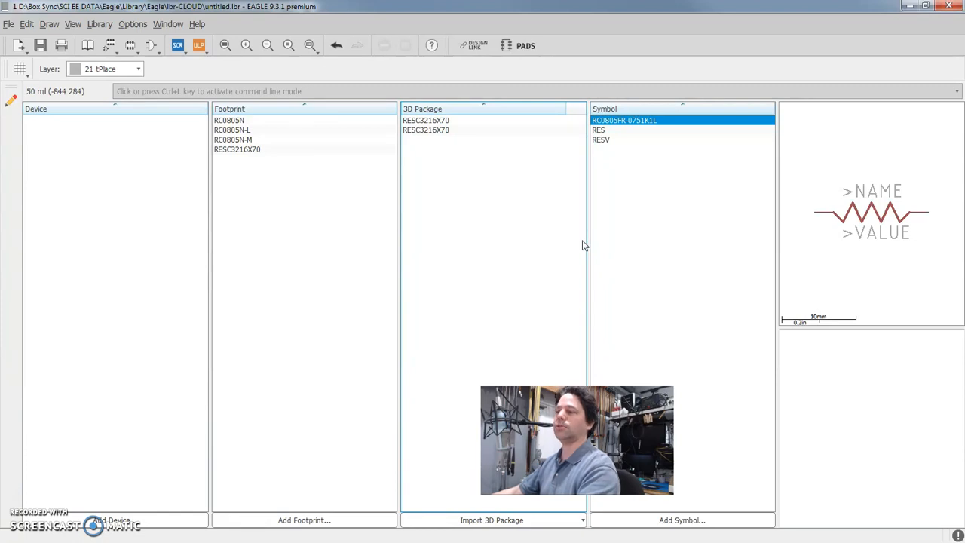
left_click(168, 288)
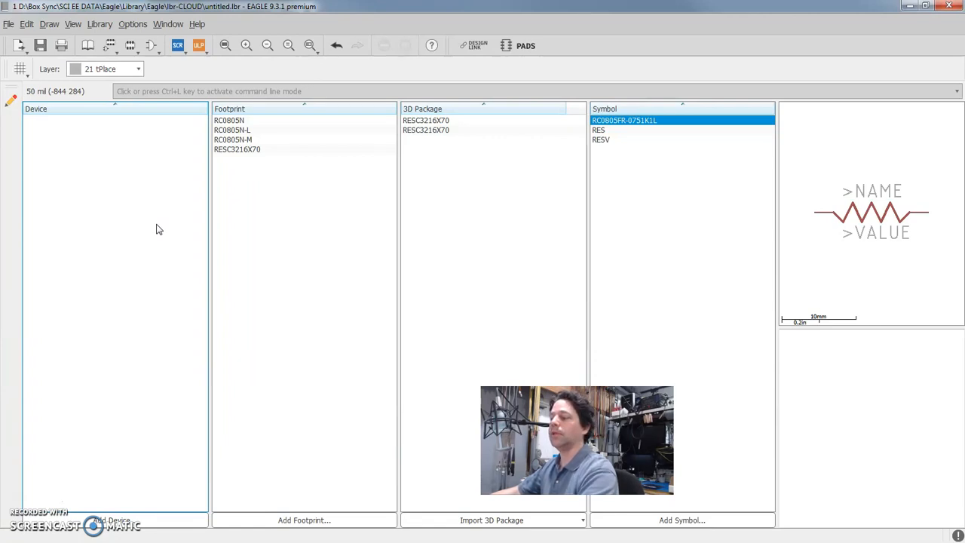
left_click(148, 254)
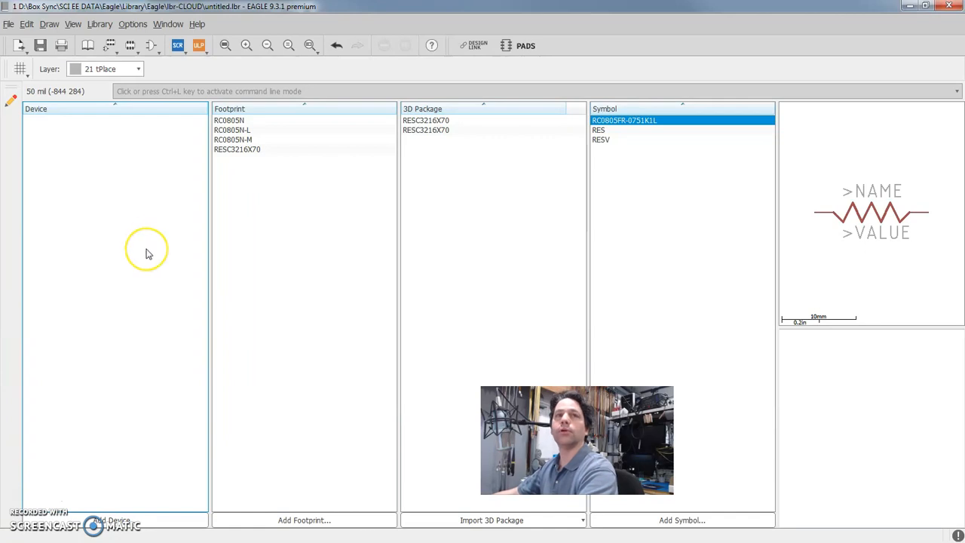